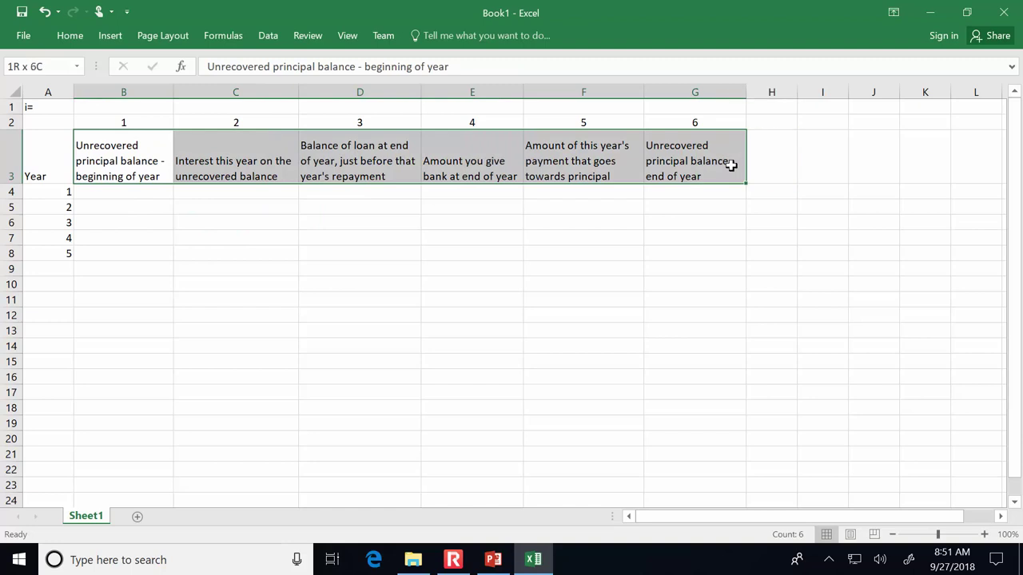
Centre the column headings in B3:G3 both vertically and horizontally
click(72, 36)
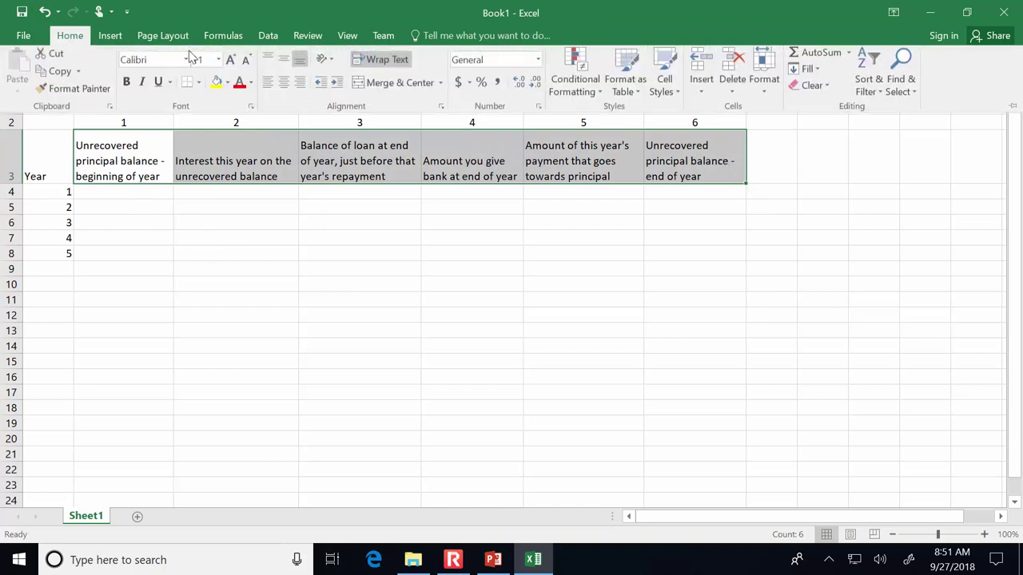
click(283, 60)
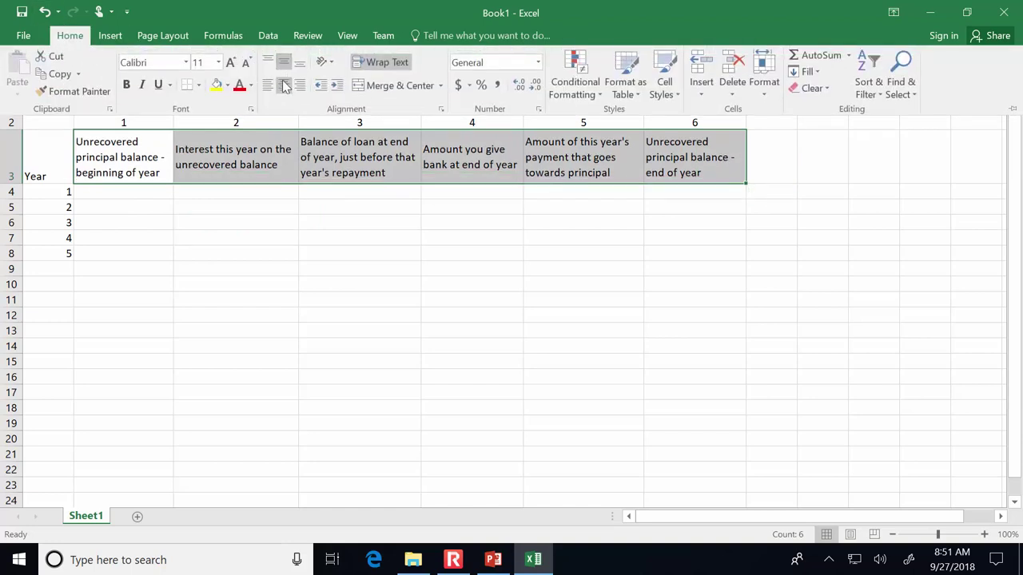
click(283, 85)
click(211, 228)
Enter the interest rate .04 in B1 and the year 1 beginning balance 85000 in B4
click(136, 191)
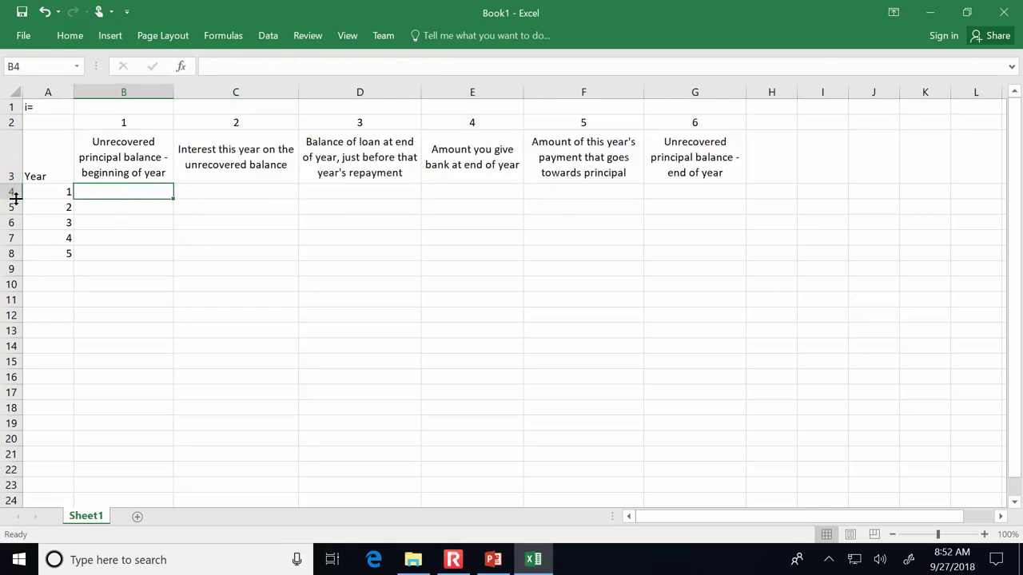
click(108, 111)
text(.04)
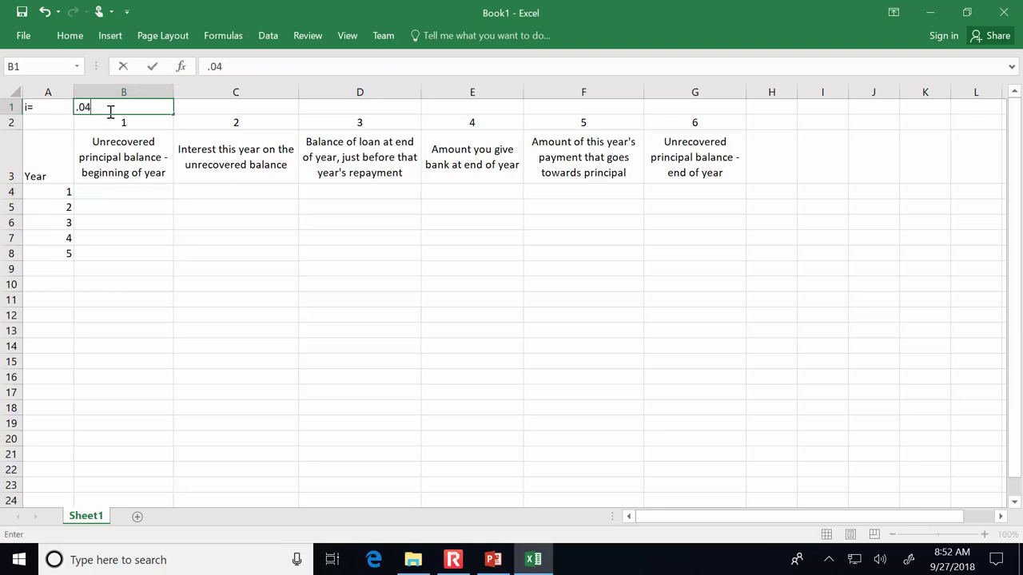
key(Return)
key(Return)
key(Return)
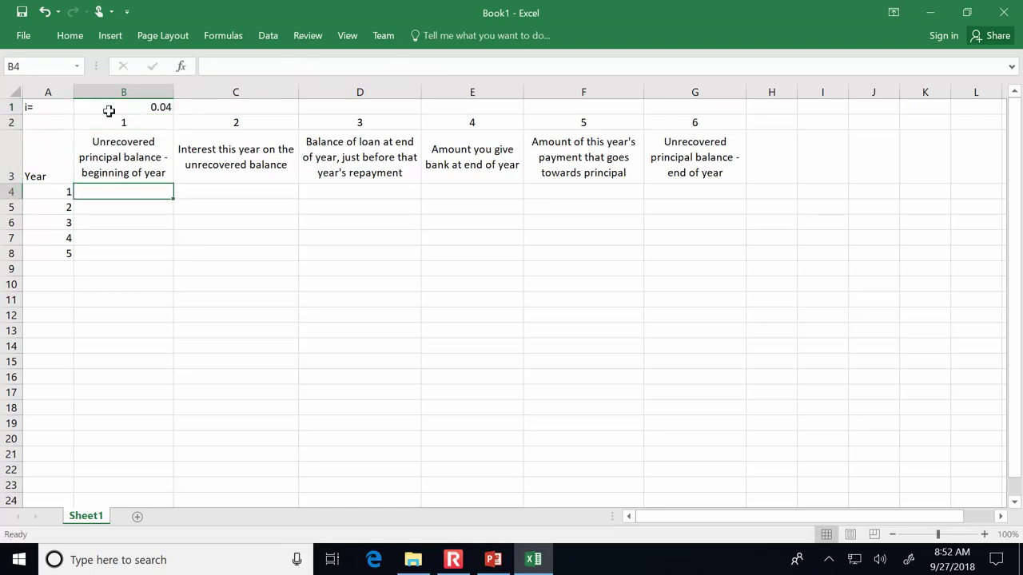
text(85000)
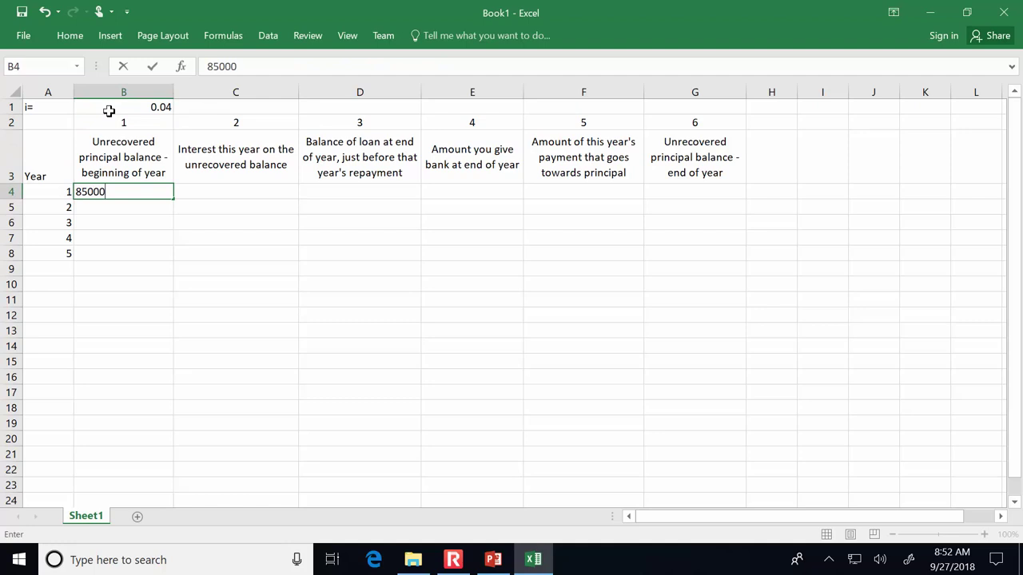
key(Return)
Format the range B4:G8 as centred Currency with no decimal places
drag(126, 191, 680, 251)
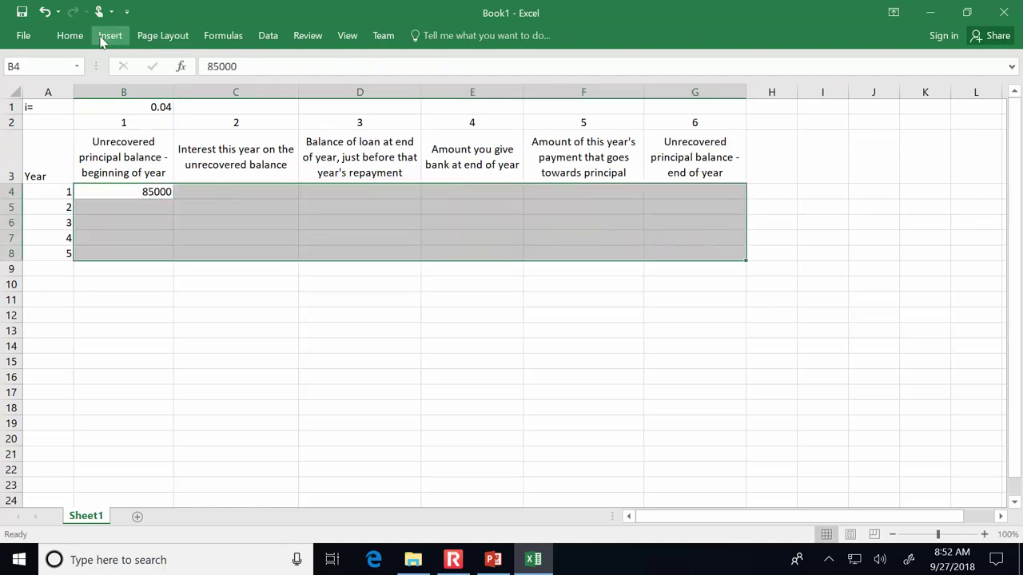
click(70, 35)
click(538, 62)
click(521, 149)
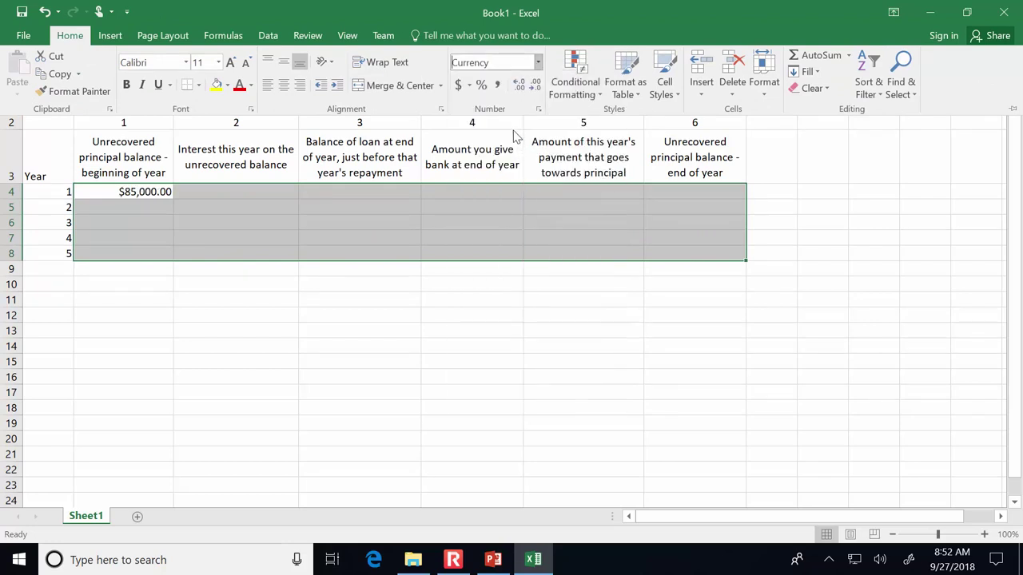
click(534, 86)
click(535, 86)
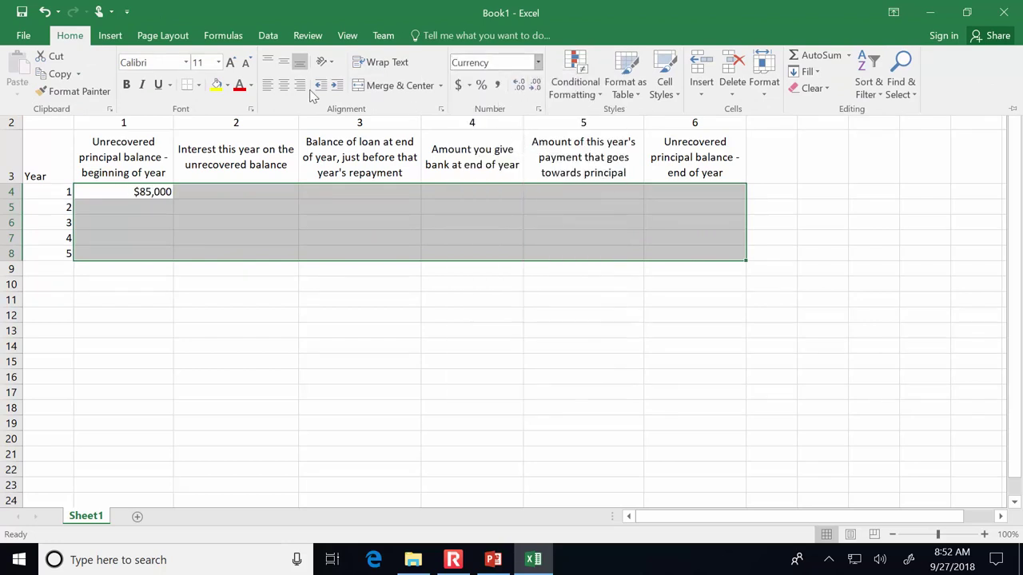
click(283, 86)
click(297, 316)
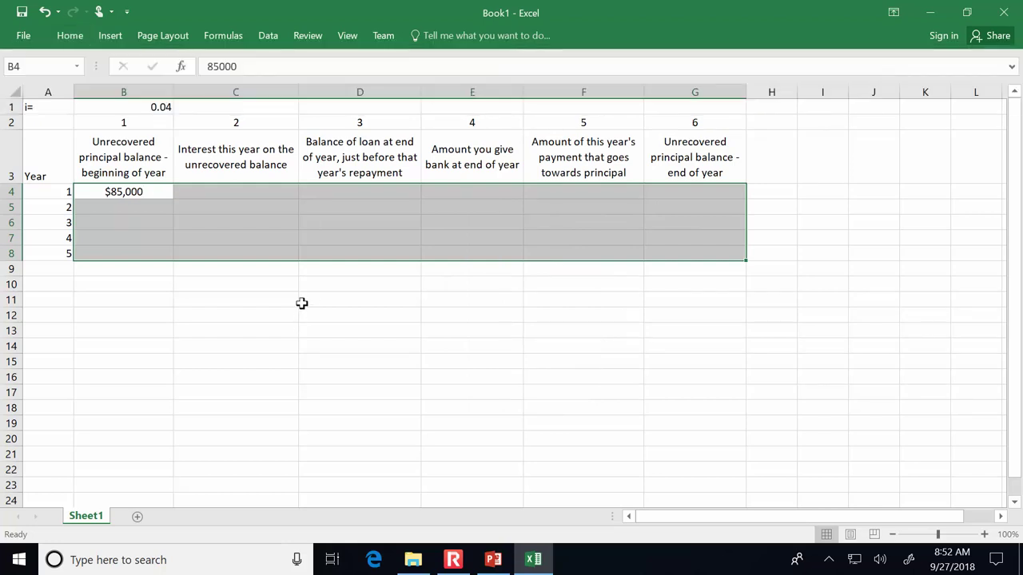
click(318, 279)
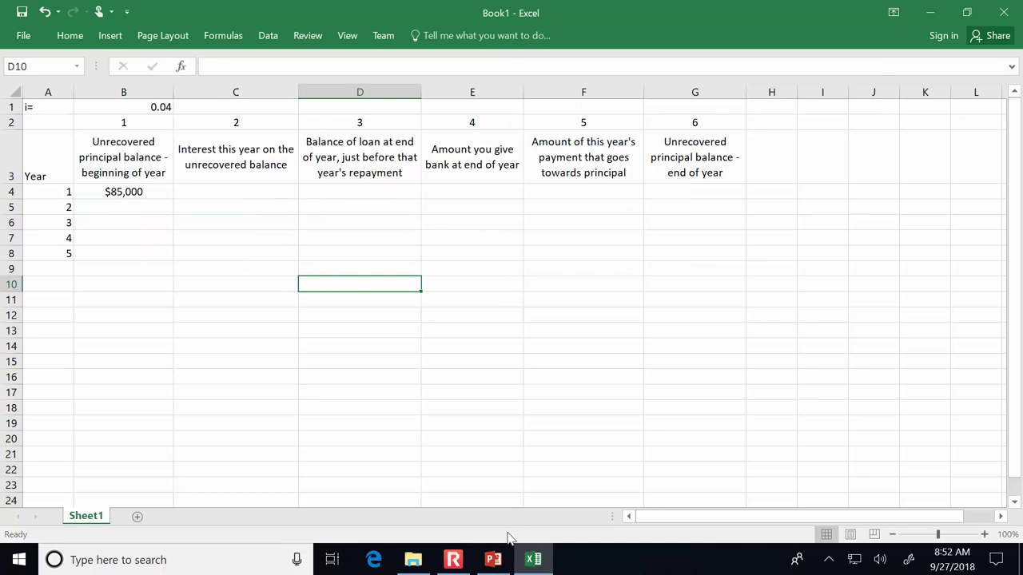
Copy the Unrecovered Balances exercise picture from the PowerPoint slide and paste it into the Excel sheet beside the table
click(495, 559)
click(493, 451)
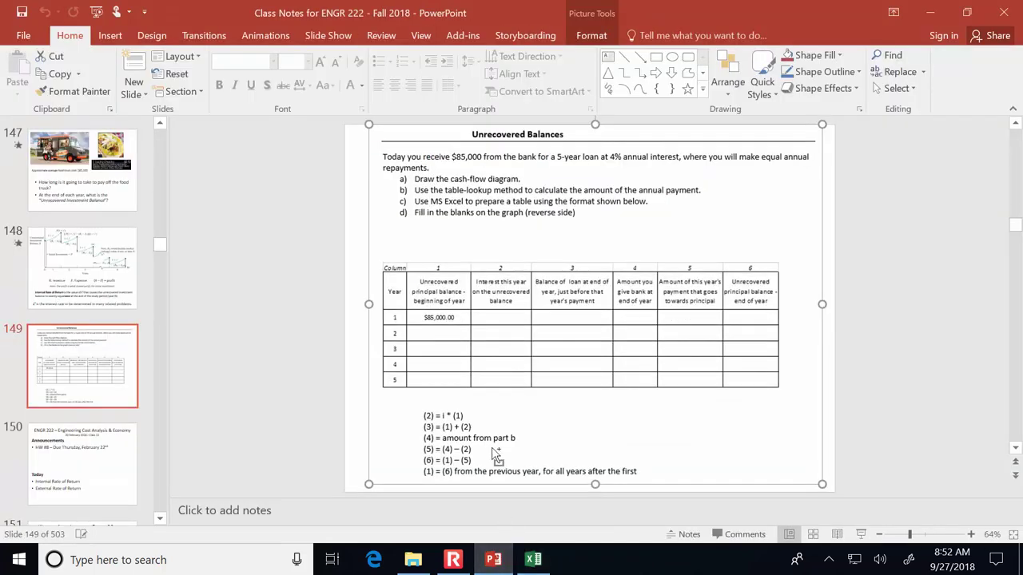
click(533, 560)
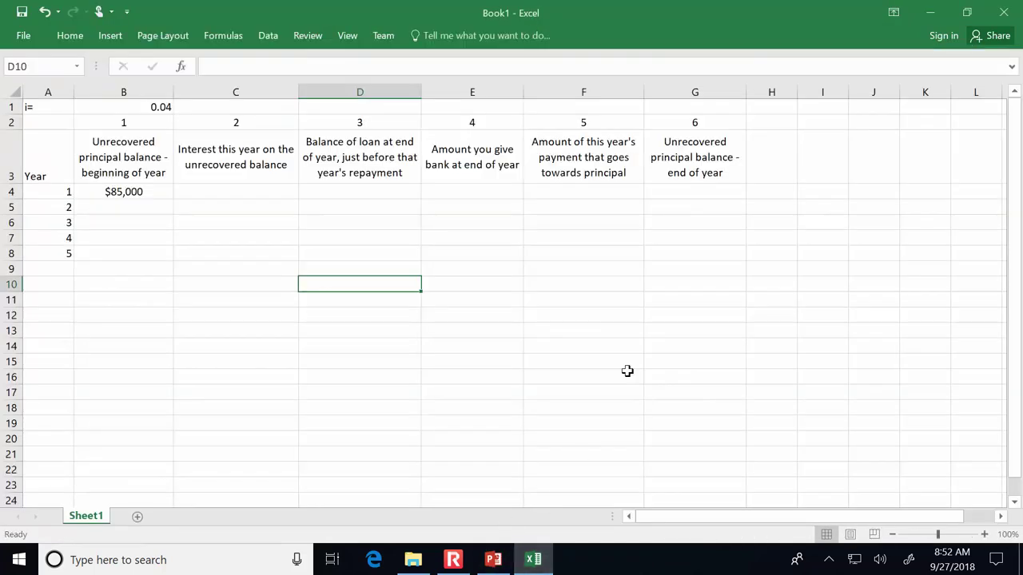
click(820, 282)
key(ctrl+v)
drag(870, 360, 831, 261)
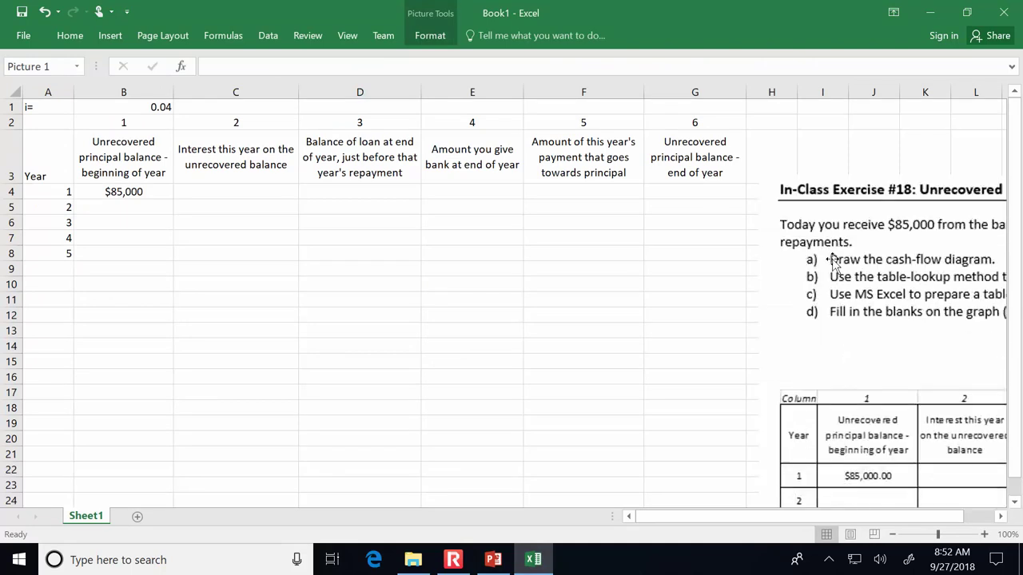
Crop the pasted exercise picture down to the list of column formulas, (2) through (1)
click(921, 535)
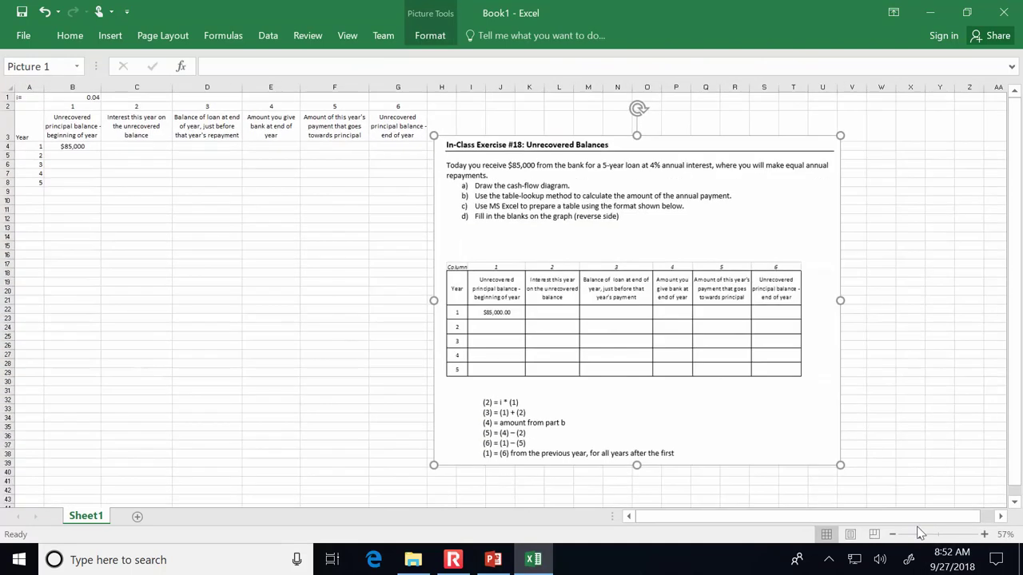
click(430, 35)
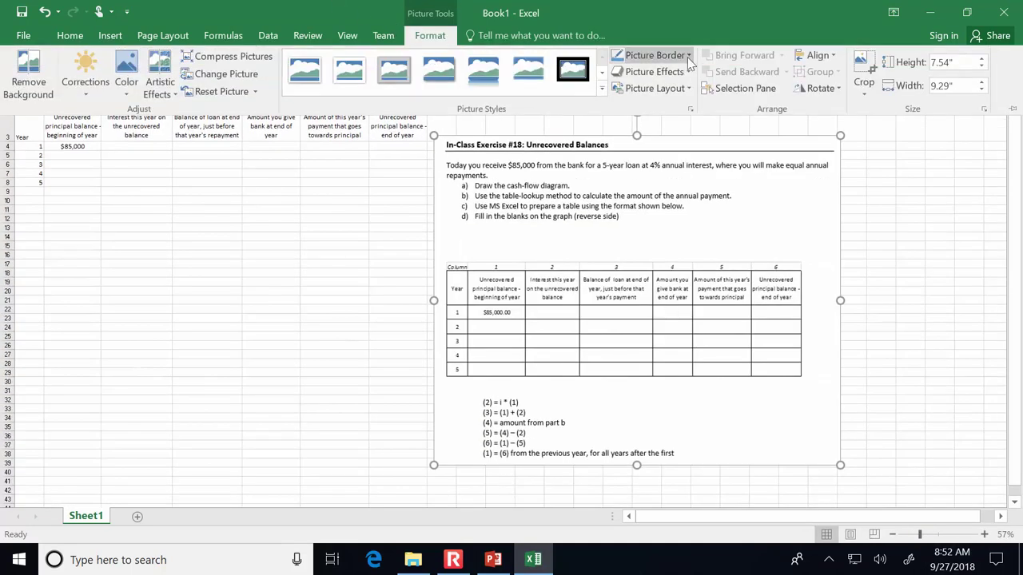
click(863, 75)
drag(838, 136, 685, 397)
click(933, 344)
Move the cropped formula picture beneath the loan table, starting around row 12 at the sheet's first column
drag(603, 416, 604, 133)
click(983, 534)
click(983, 534)
drag(666, 183, 146, 292)
click(984, 533)
click(983, 534)
click(984, 533)
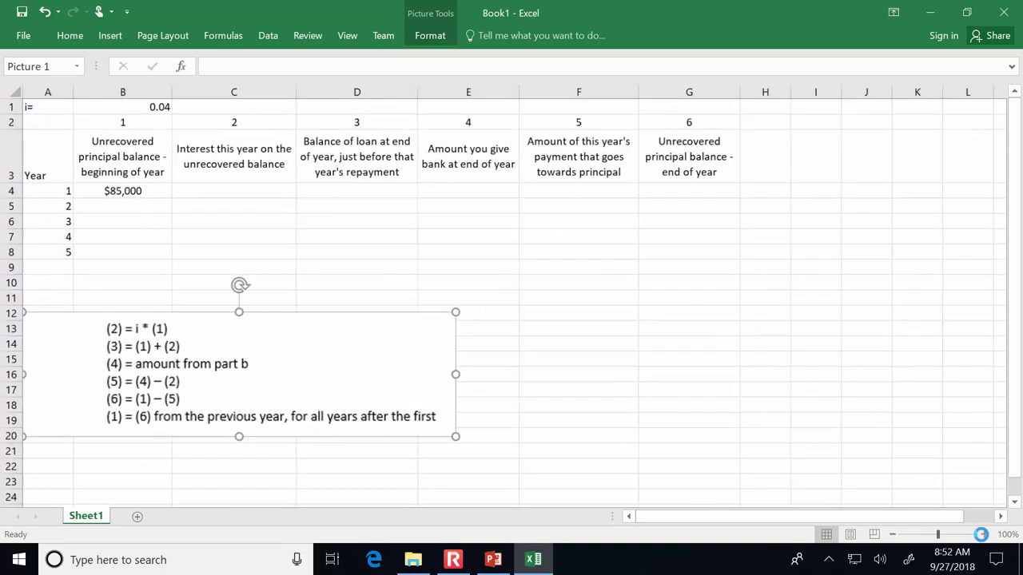
click(984, 534)
click(685, 285)
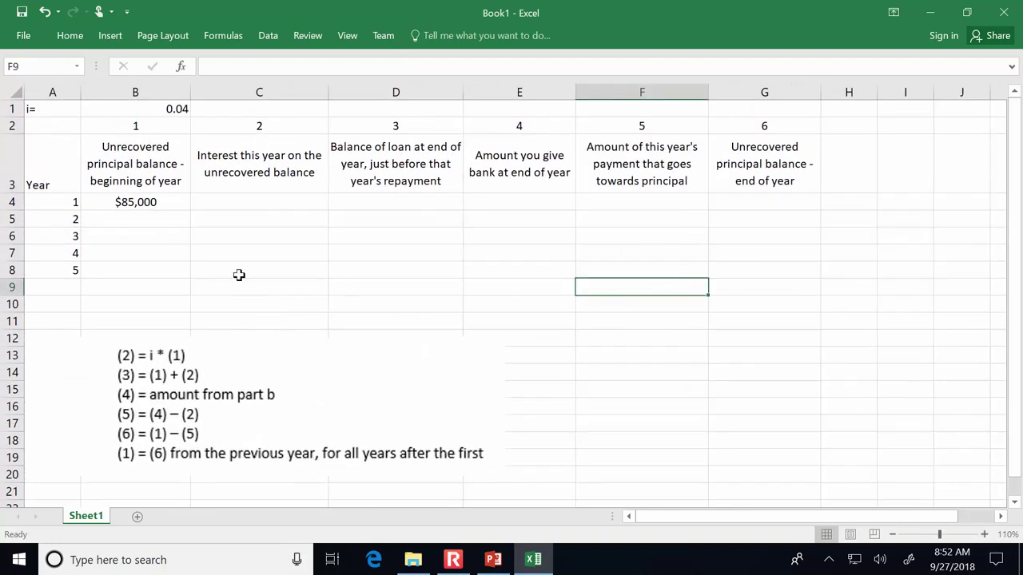
Calculate year 1's interest in C4 with the formula =$B$1*B4, keeping the rate reference absolute
click(251, 201)
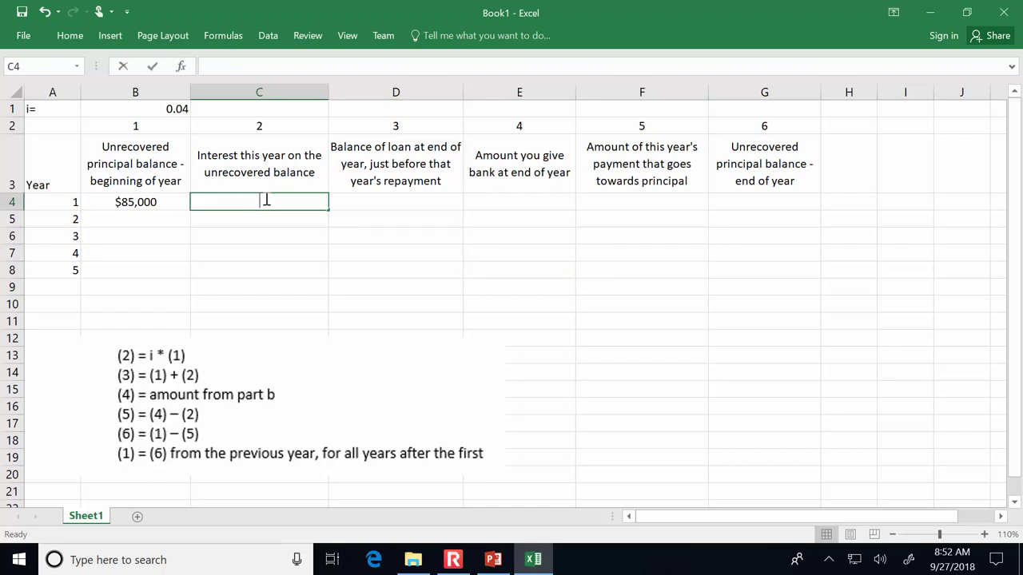
text(=)
click(161, 110)
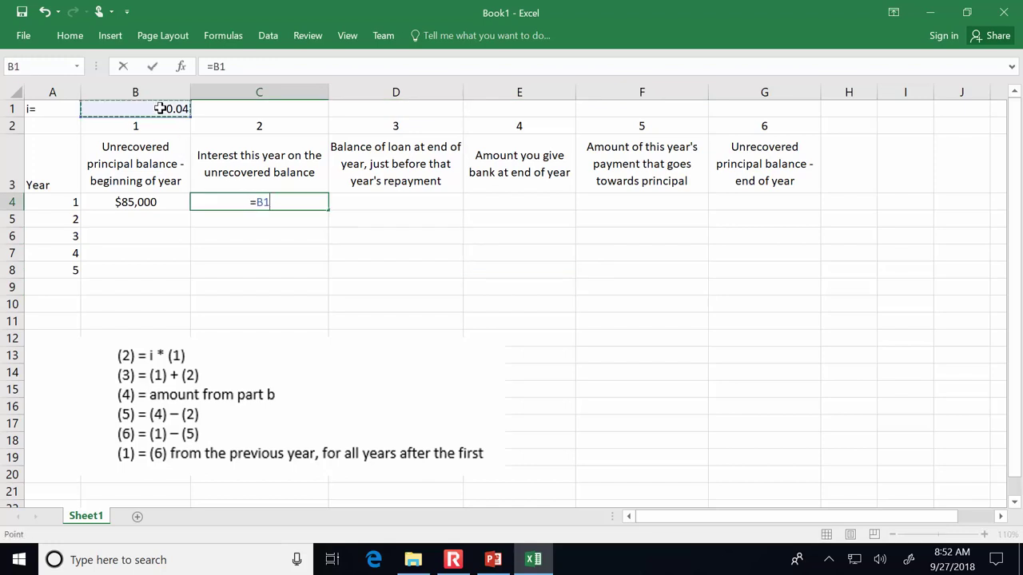
key(F4)
text(*)
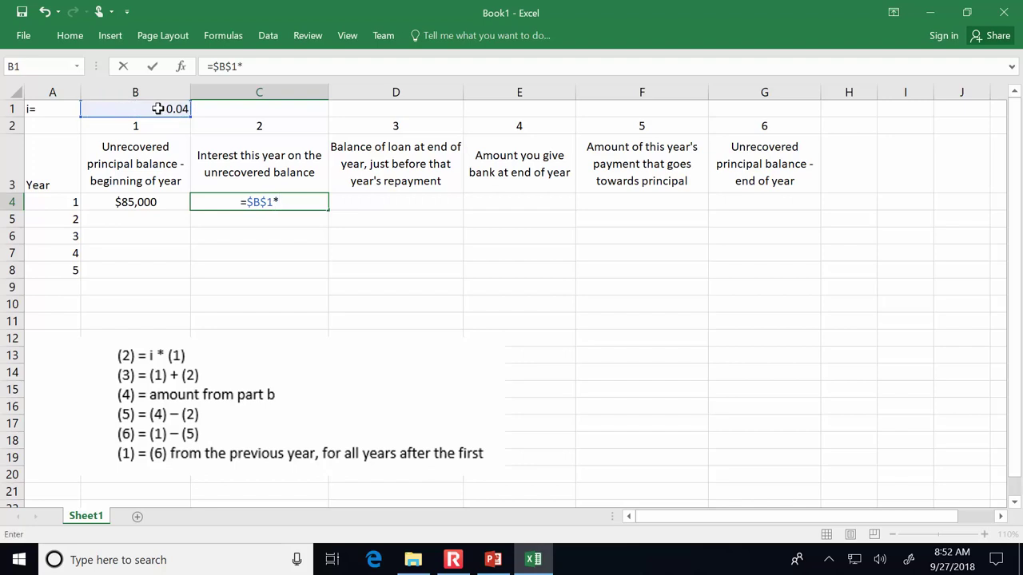
click(139, 203)
key(Return)
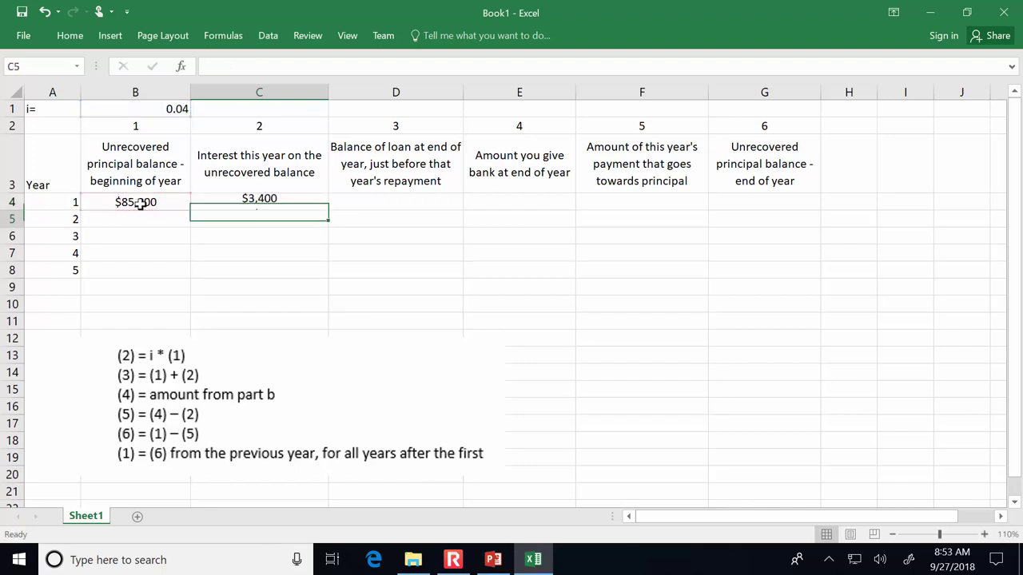
Calculate the year 1 loan balance before repayment in D4 with the formula =B4+C4
key(Right)
key(Up)
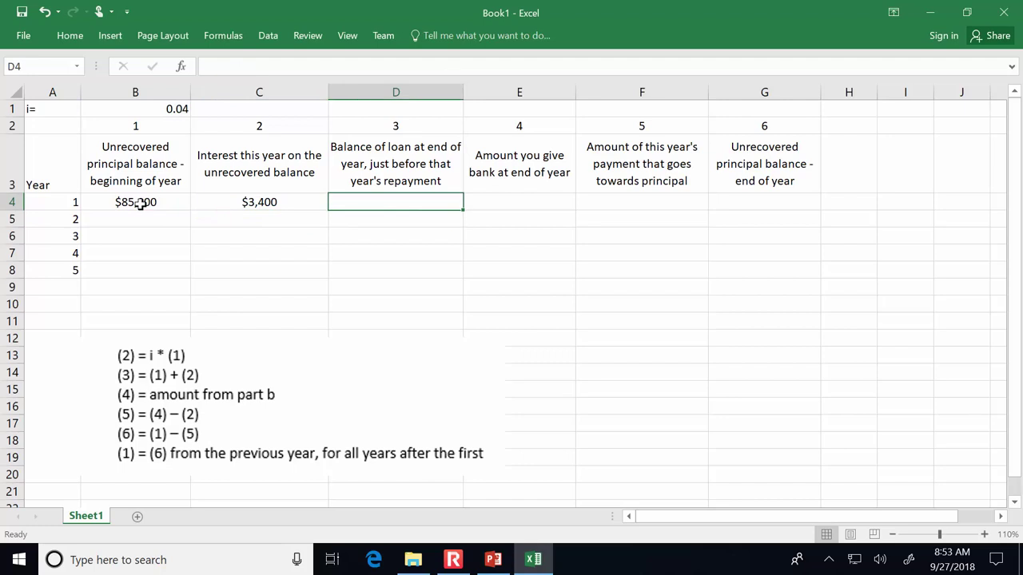
text(=)
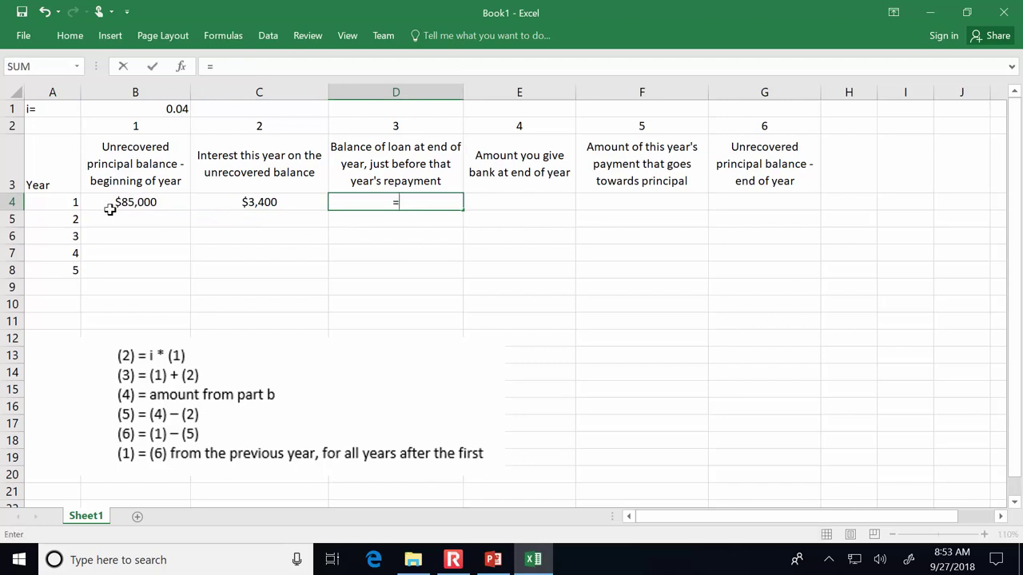
click(124, 201)
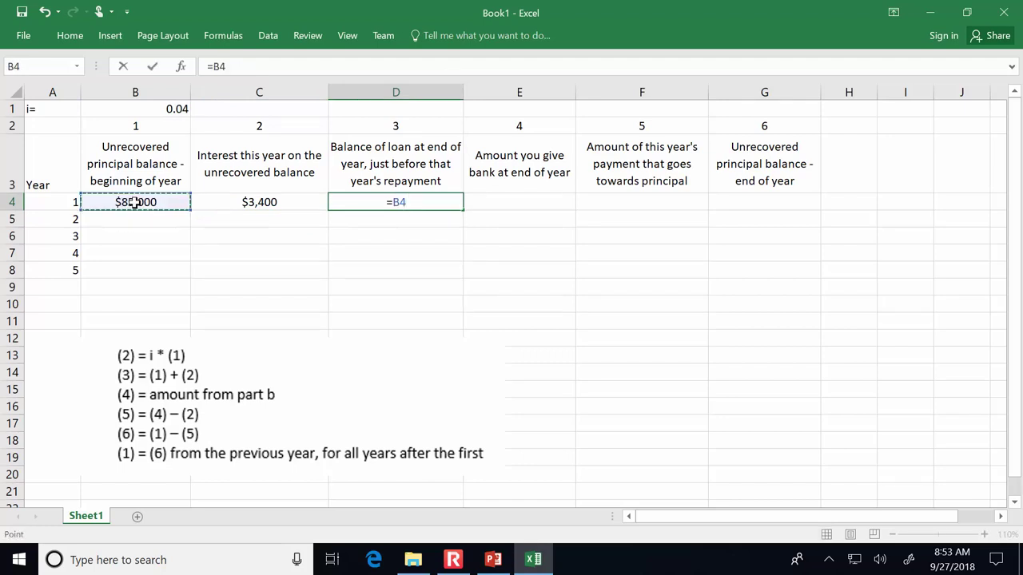
text(+)
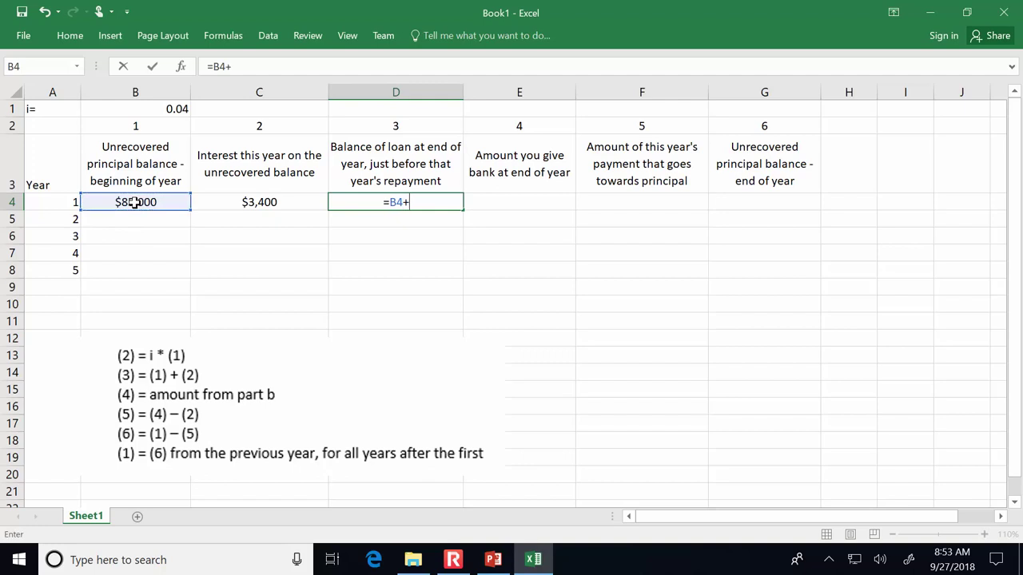
click(243, 202)
key(Return)
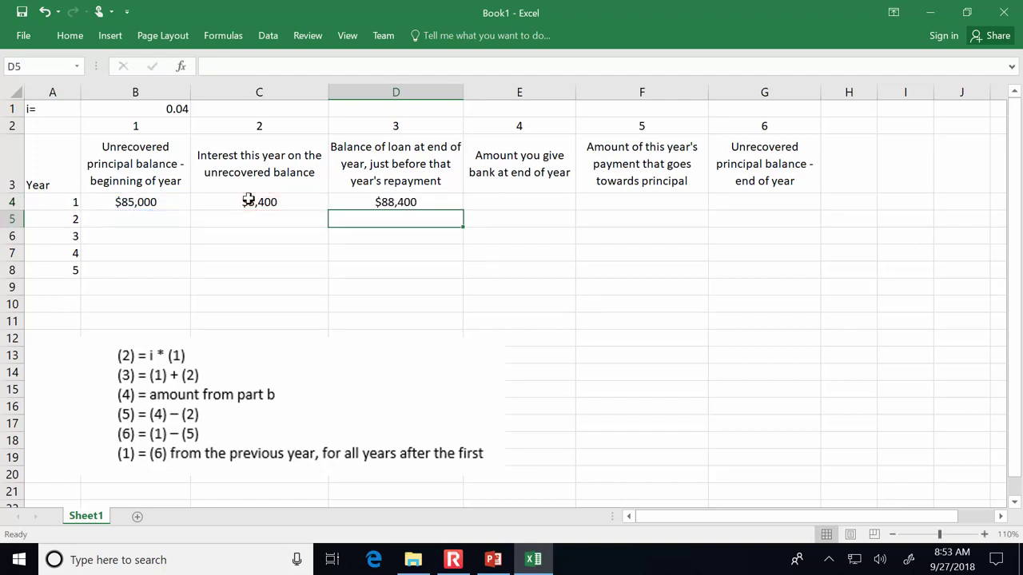
Open the PDF "ICE 12 Key - Unrecovered Investment Balance" from the ICE Keys folder in File Explorer and view the part b annual payment
key(Right)
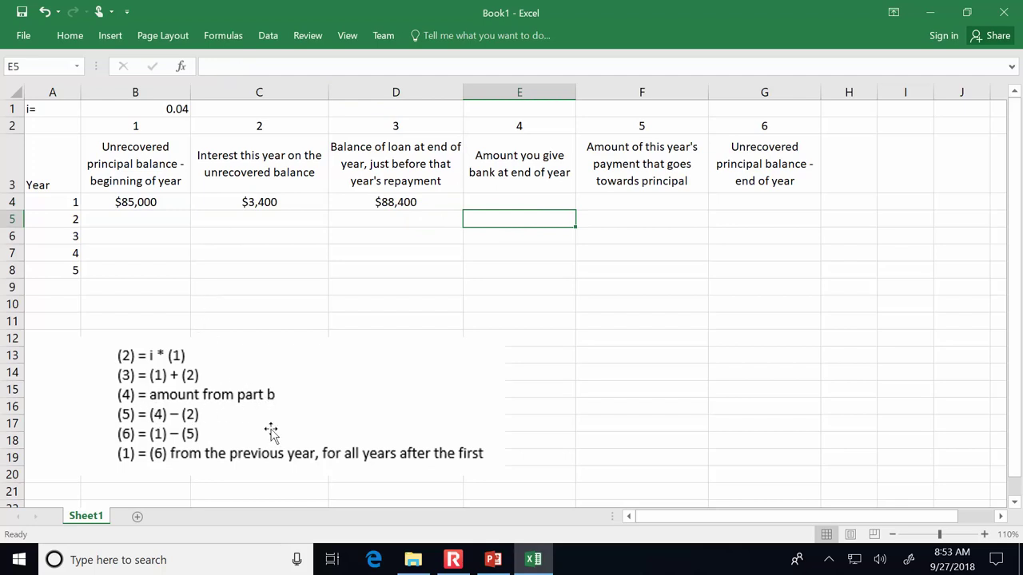
click(412, 560)
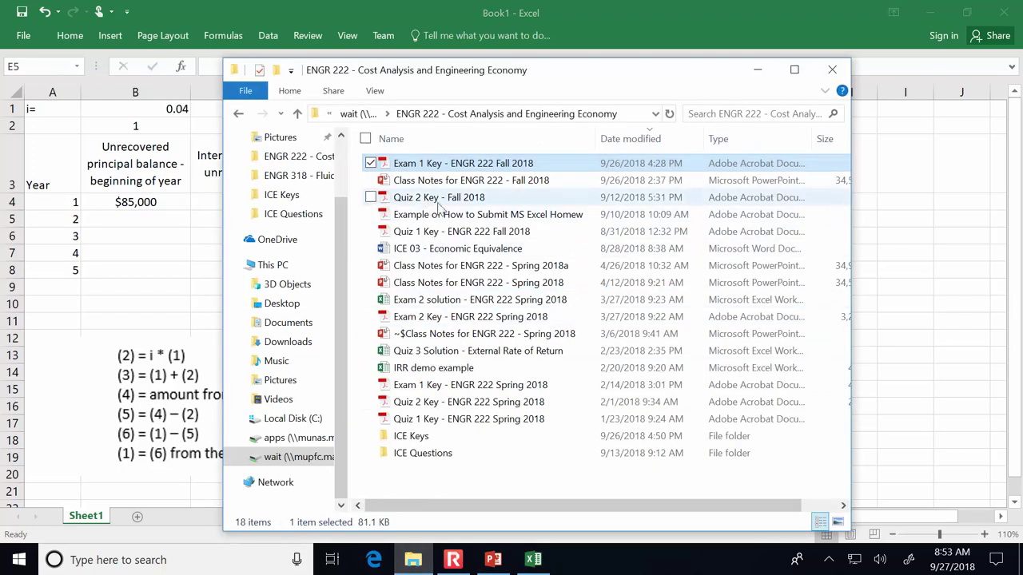
double_click(434, 440)
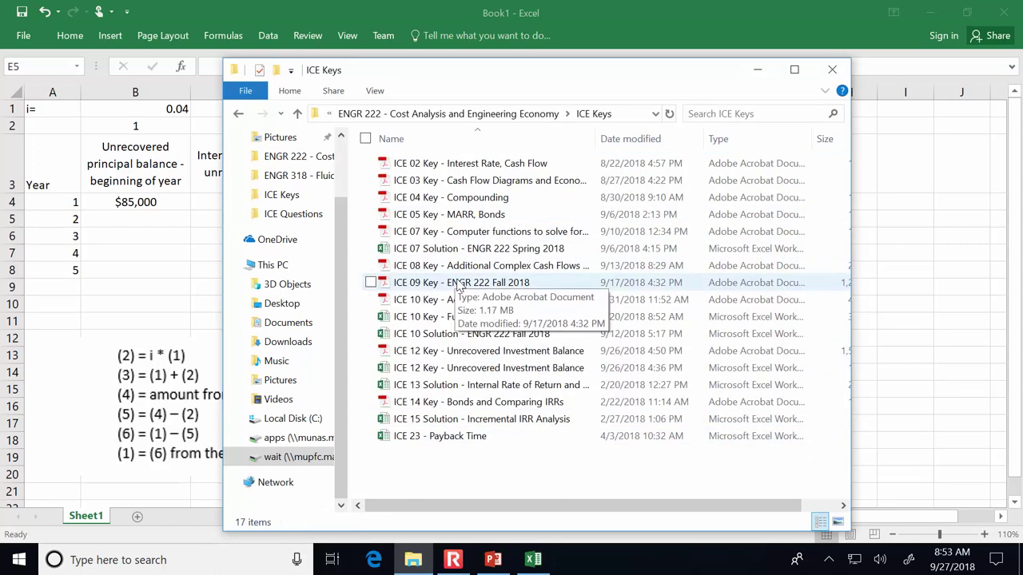
click(631, 139)
double_click(551, 165)
scroll(548, 160, down, 3)
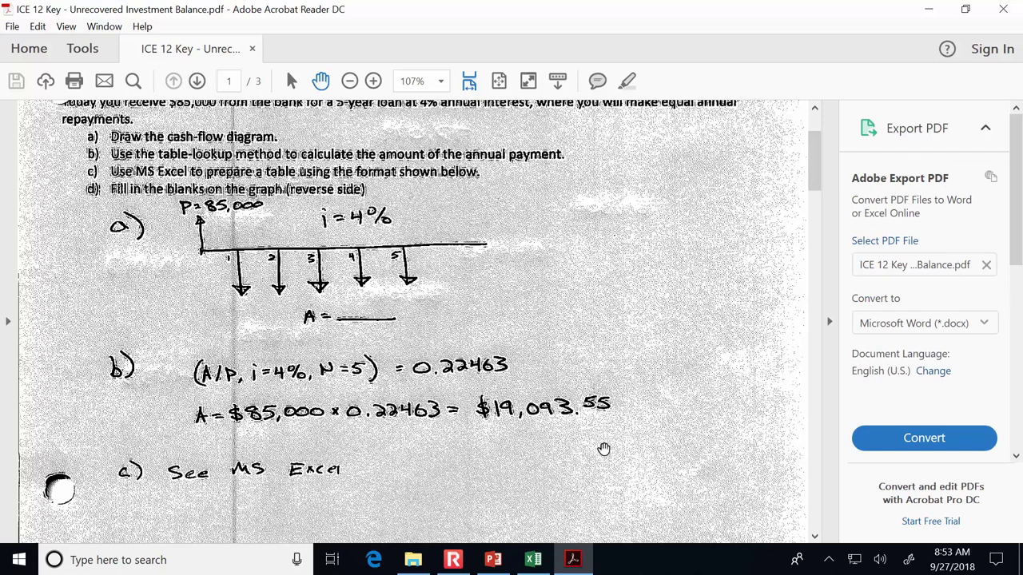
Return to the Excel workbook and enter the year 1 bank payment 19093.55 in E4
click(534, 566)
click(508, 207)
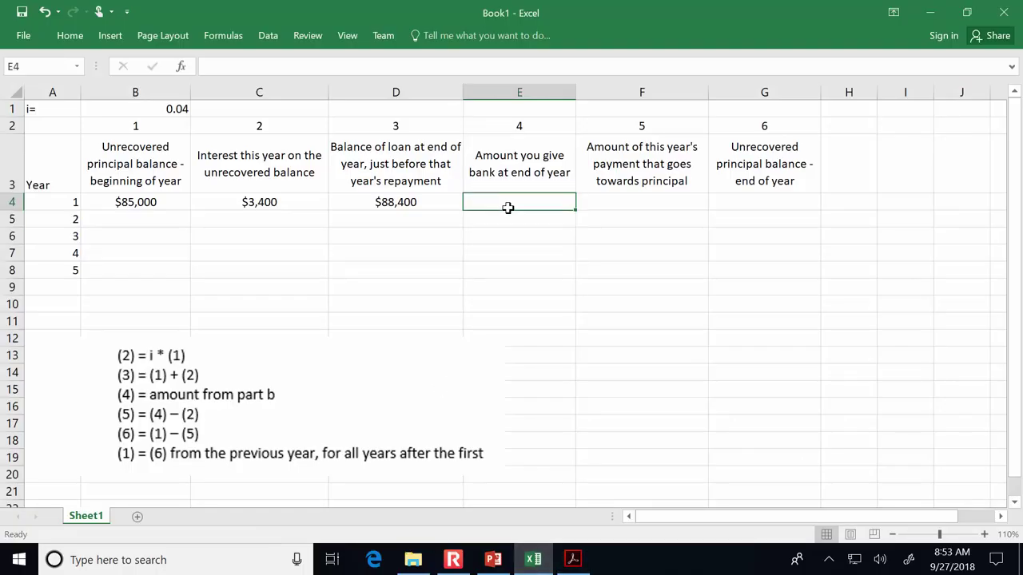
text(190)
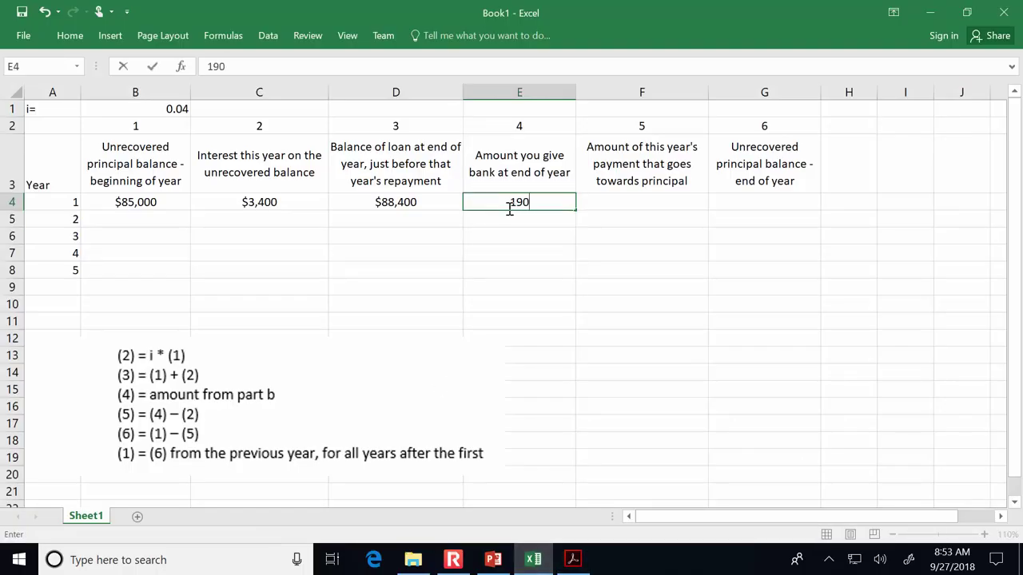
text(93.55)
key(Tab)
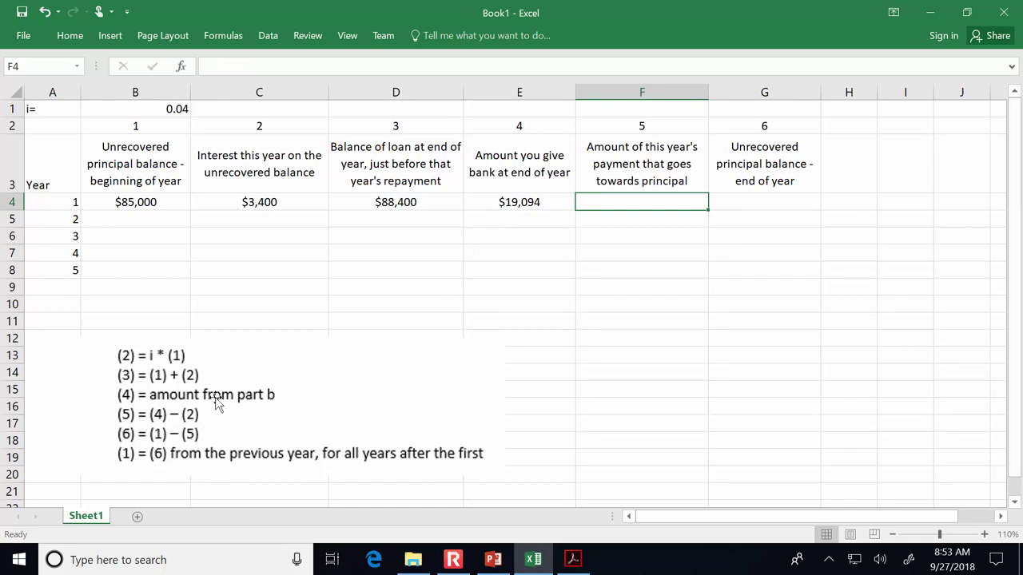
Calculate the part of year 1's payment that goes towards principal in F4 with the formula =E4-C4
text(=)
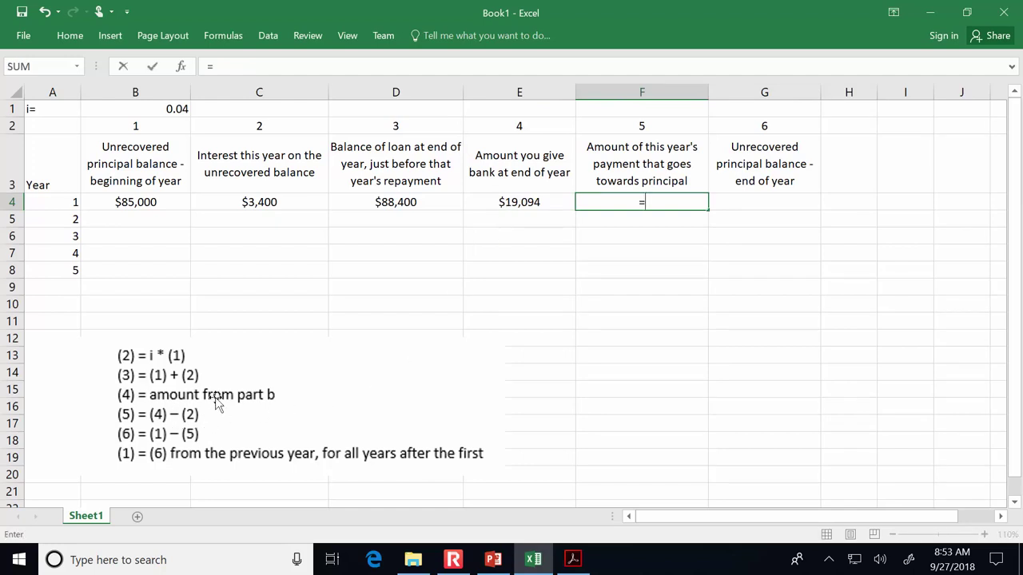
click(508, 201)
text(-)
click(275, 201)
key(Return)
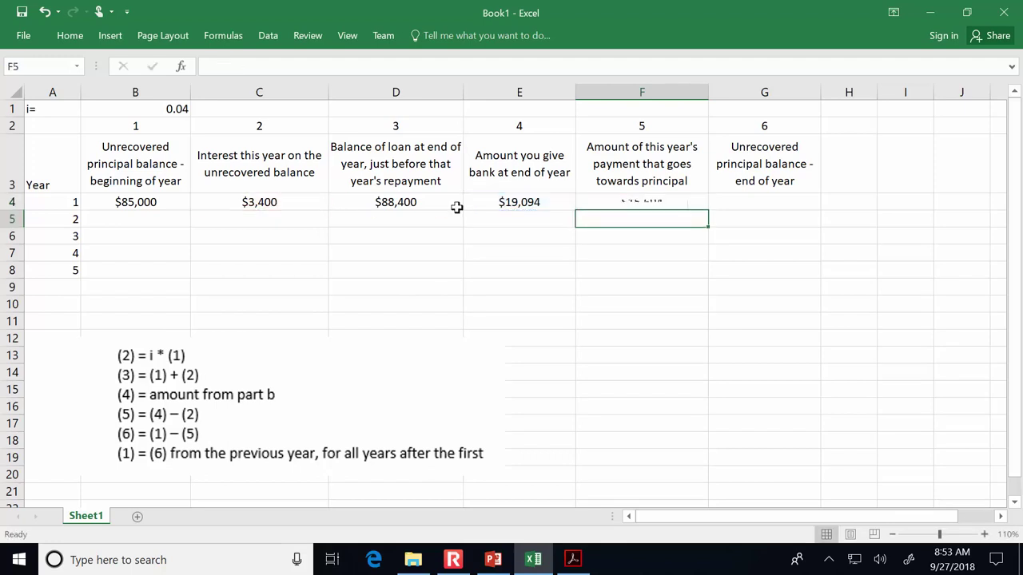
Calculate the year 1 end-of-year unrecovered balance in G4 with the formula =B4-F4
click(775, 201)
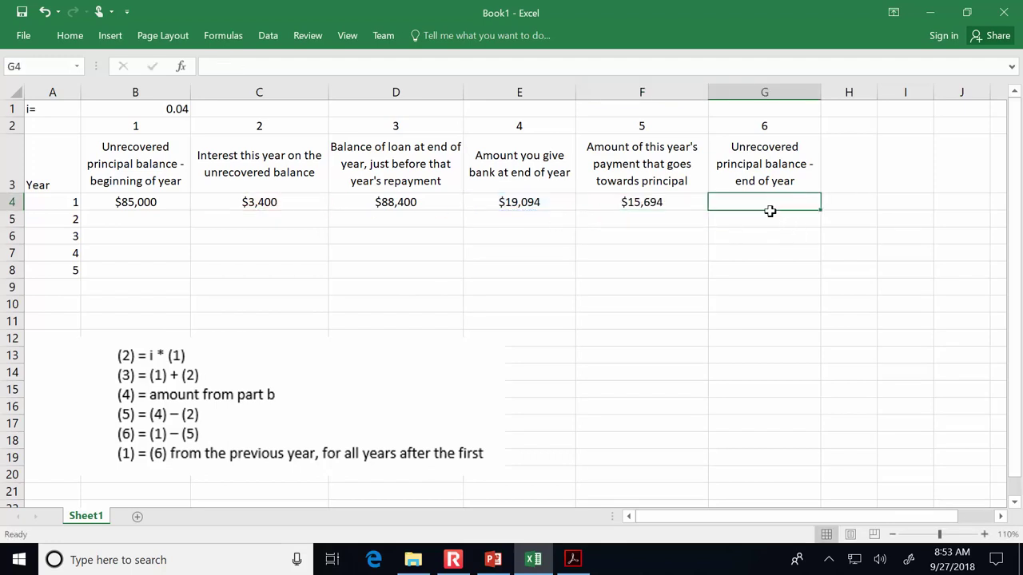
text(=)
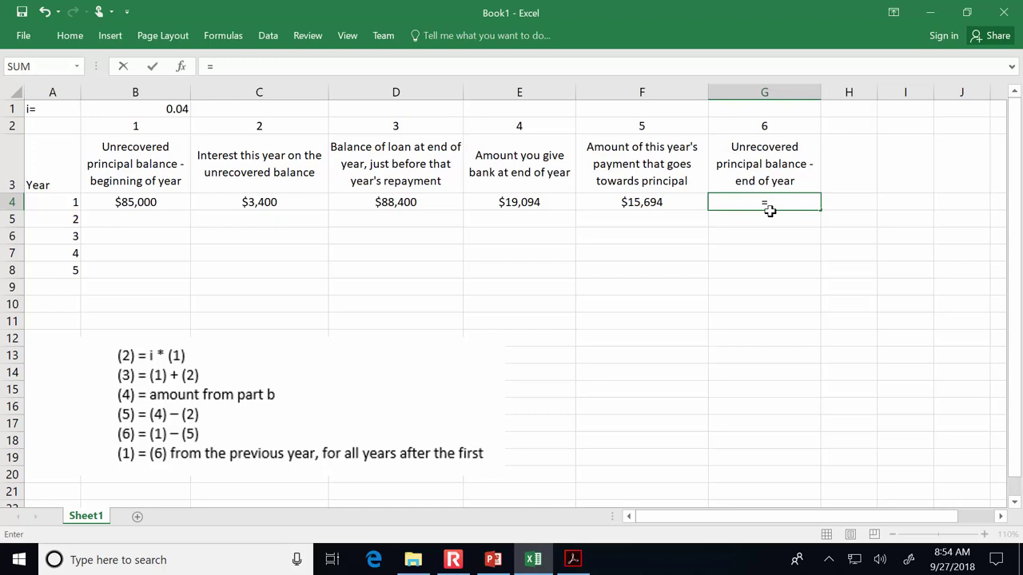
click(158, 204)
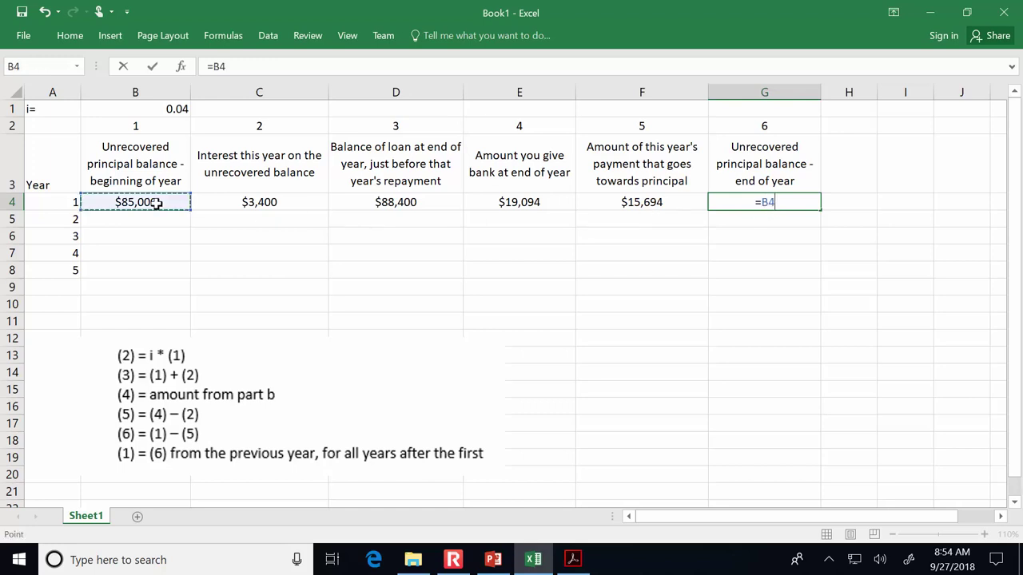
text(-)
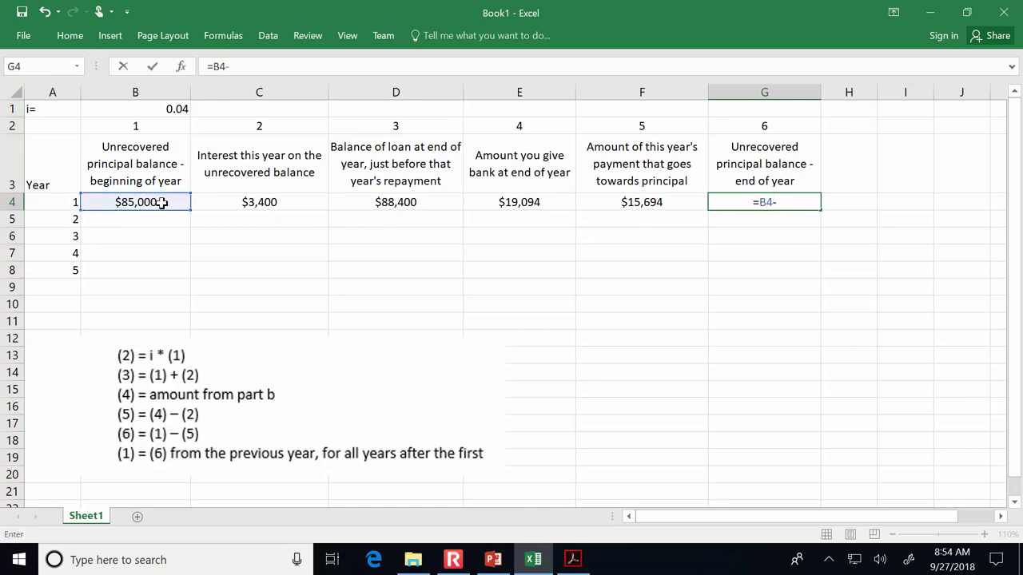
click(593, 199)
key(Return)
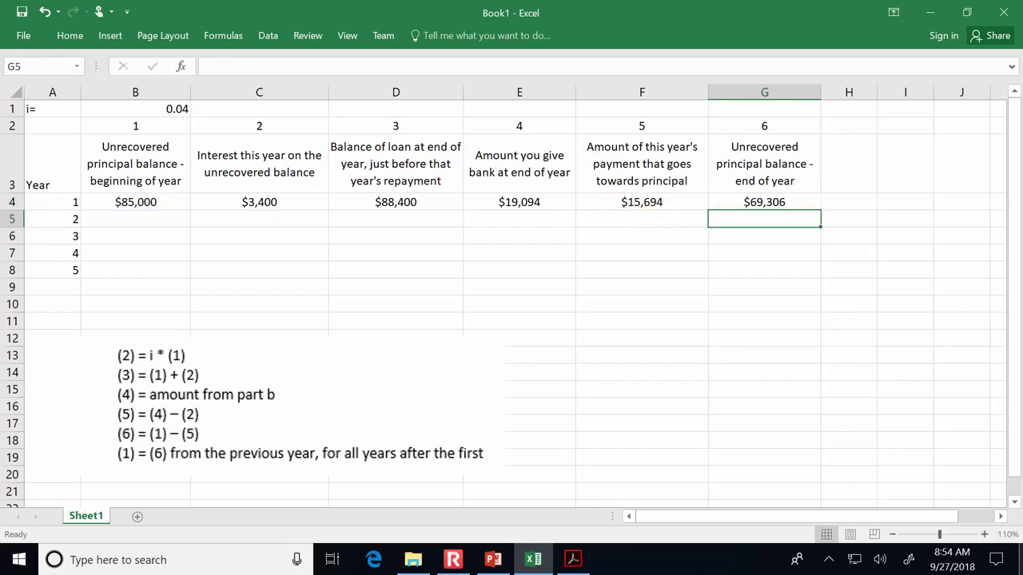
Zoom the sheet to 130% and move the picture of column formulas up closer to the table
click(983, 534)
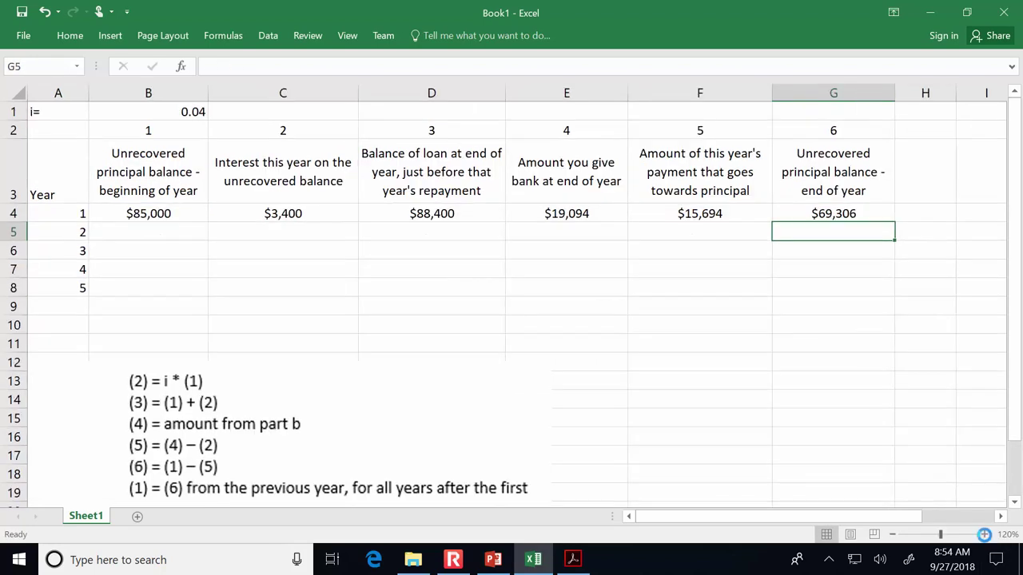
click(984, 535)
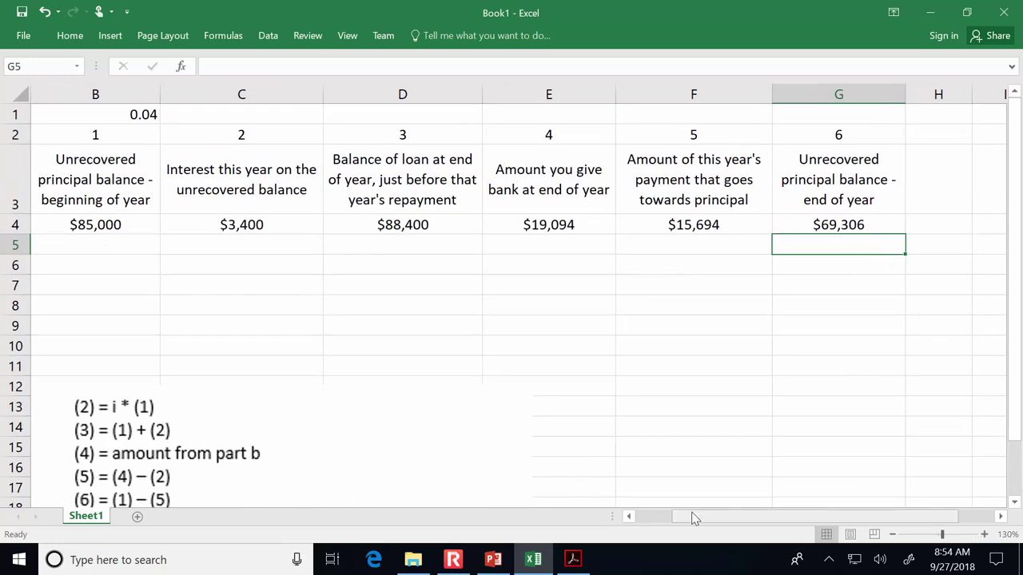
drag(691, 517, 664, 517)
click(423, 434)
drag(423, 434, 435, 403)
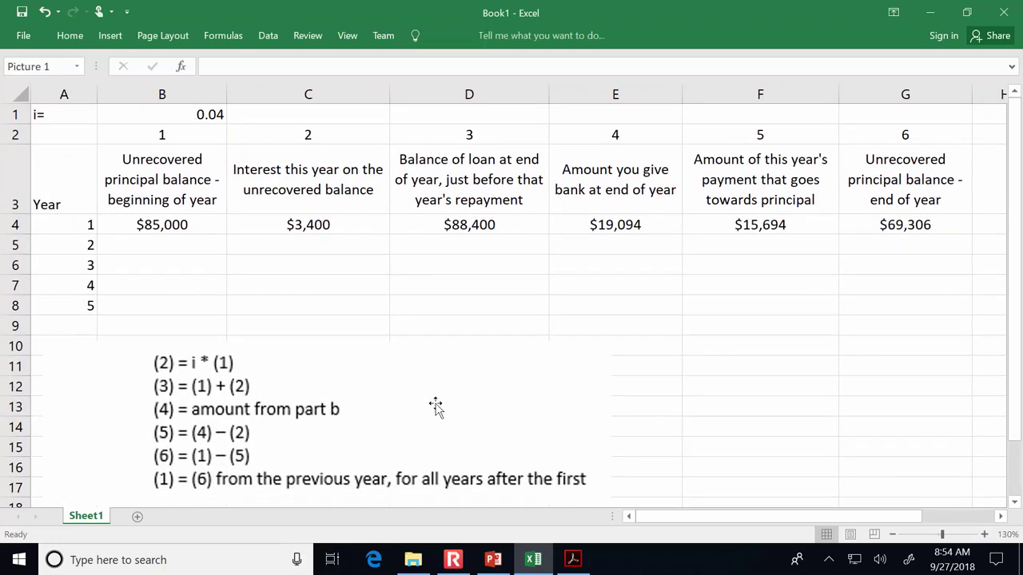
click(464, 564)
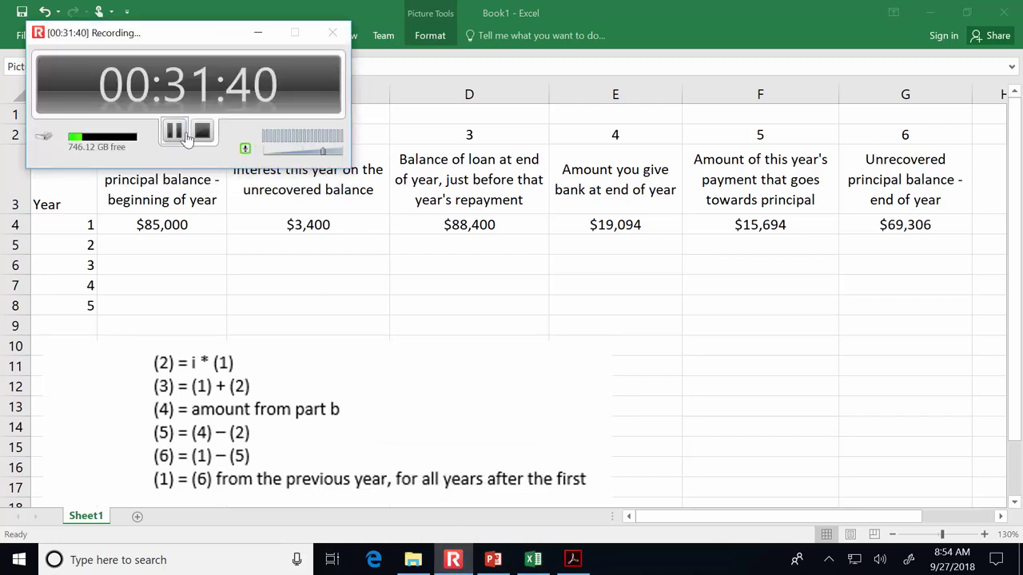
click(184, 134)
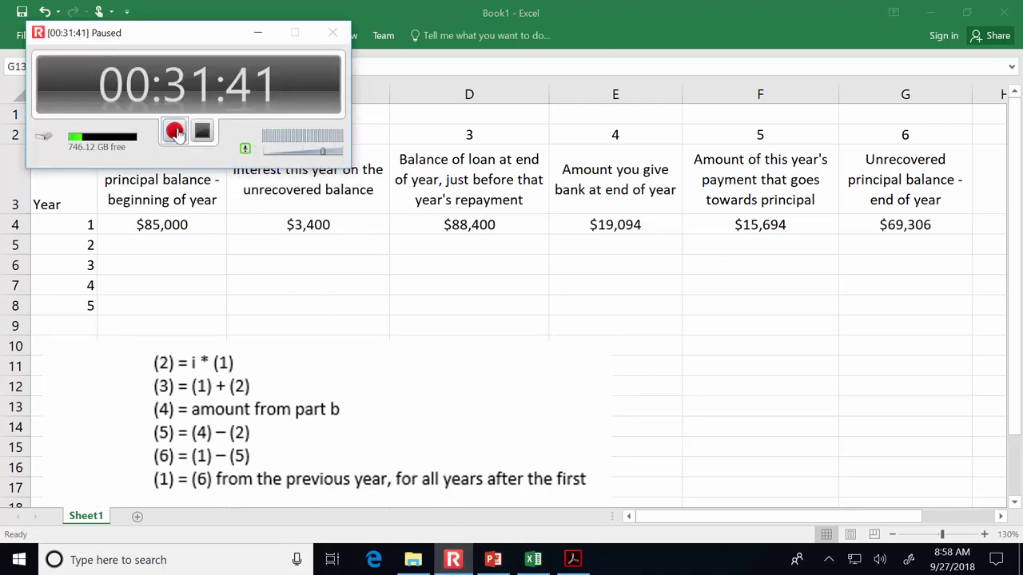
click(176, 132)
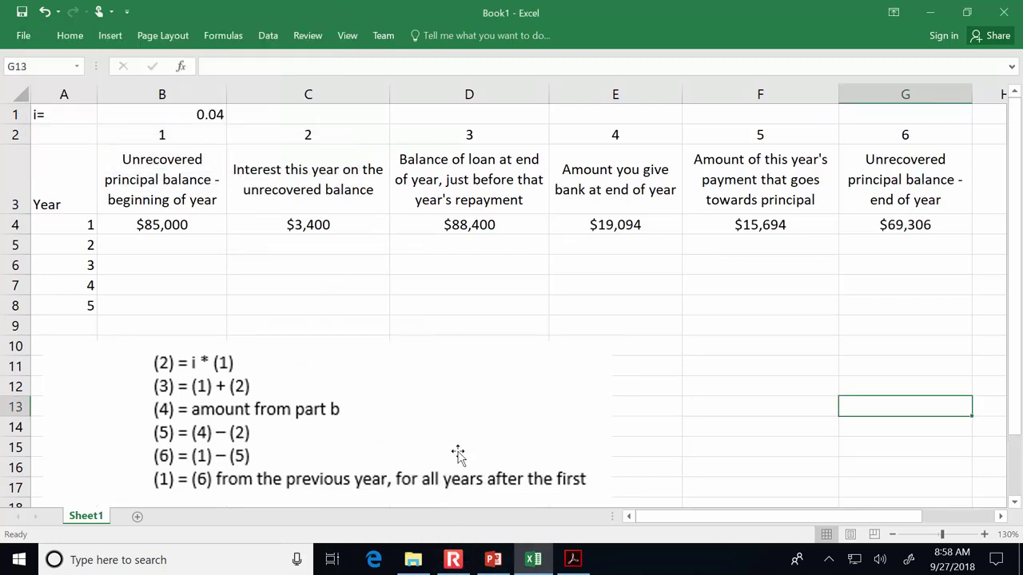
Switch to the ICE 12 key PDF in Acrobat Reader to view the part b annual payment, and return to Excel
click(573, 561)
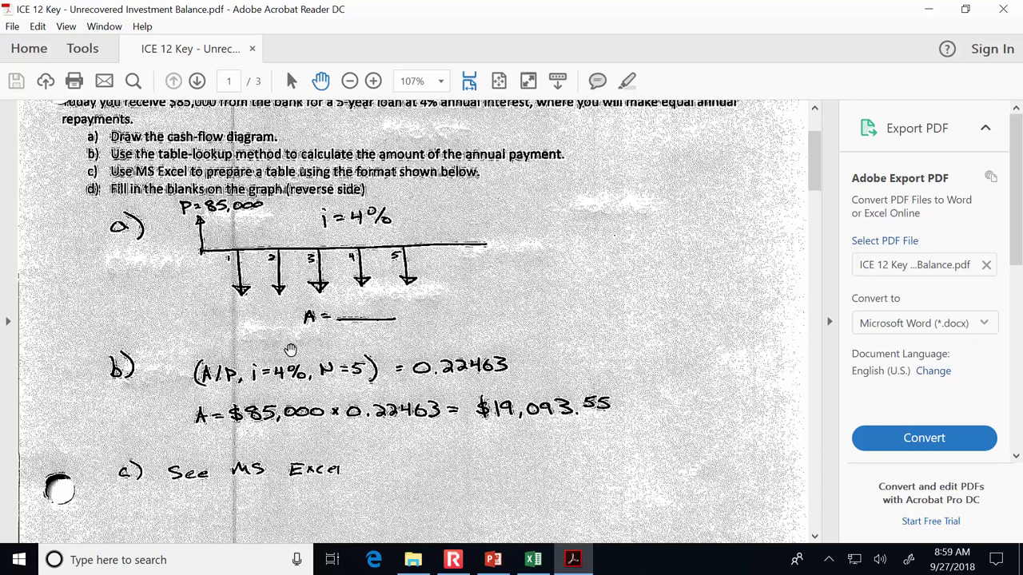
click(538, 565)
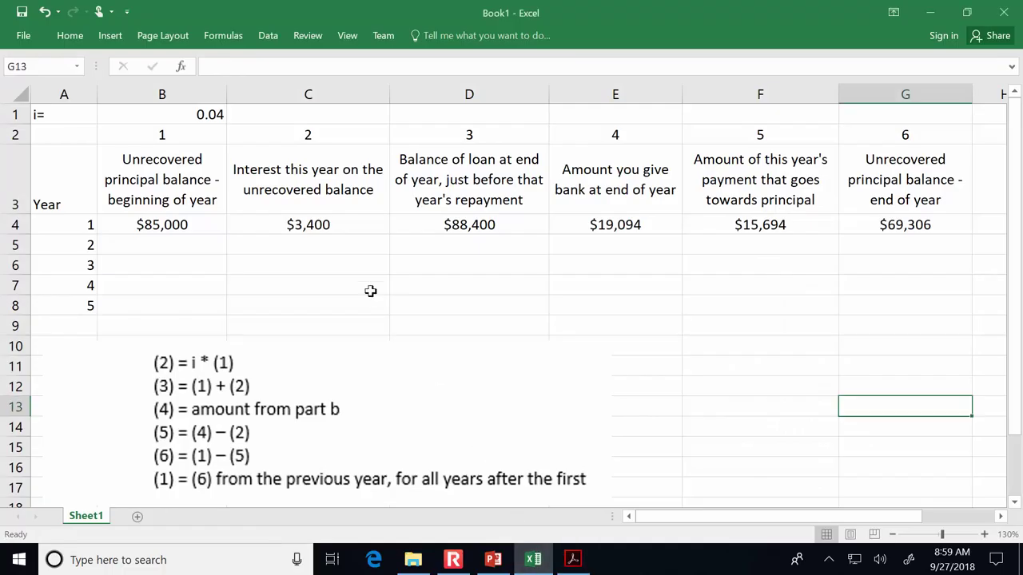
Clear the year 1 entries in B4:G4 and enter 85000 as the beginning principal balance in B4
drag(160, 225, 919, 231)
key(Delete)
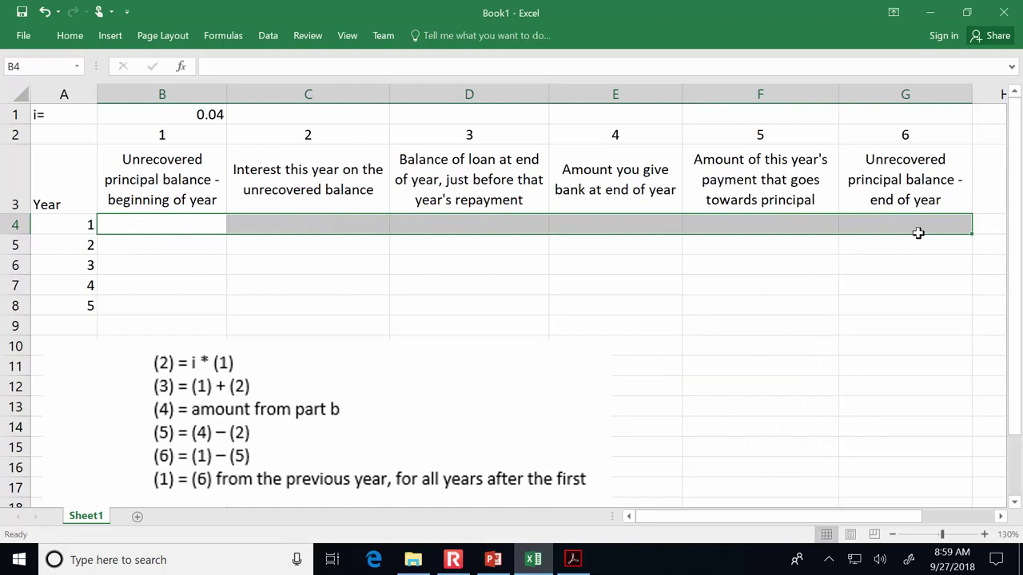
key(shift+BackSpace)
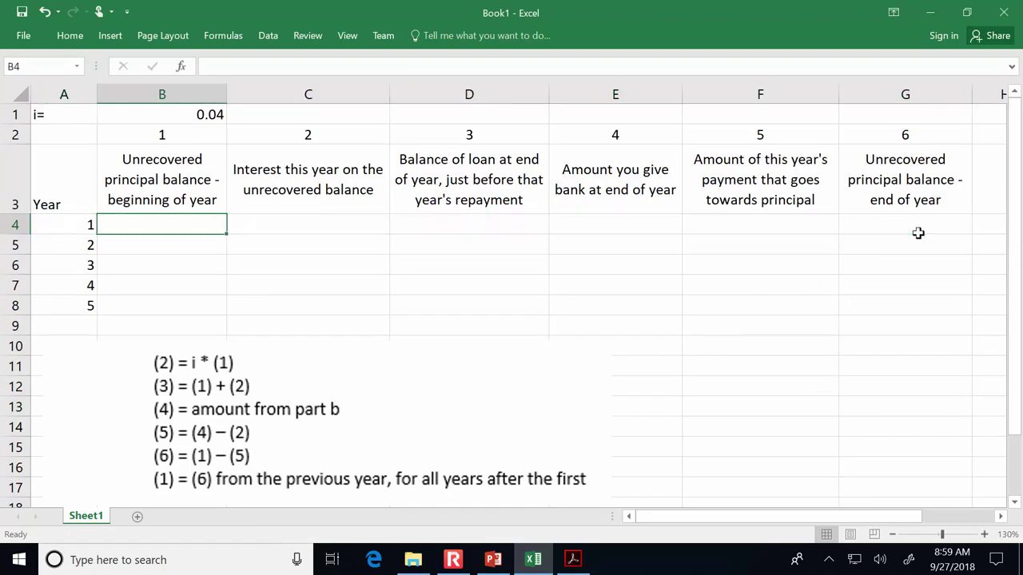
text(85000)
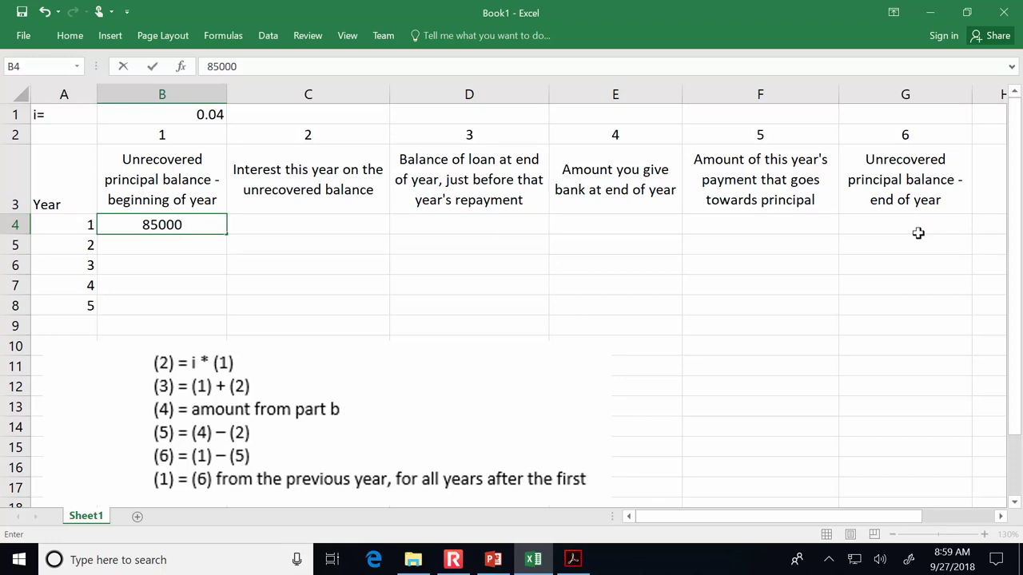
key(Return)
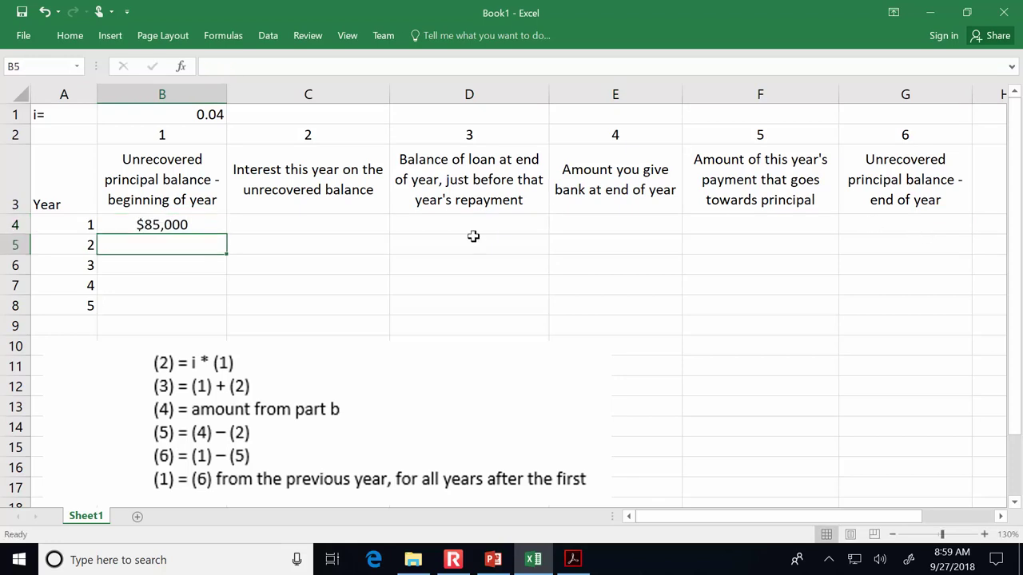
Calculate year 1's interest again in C4 with the formula =$B$1*B4, keeping the interest rate reference absolute
click(311, 228)
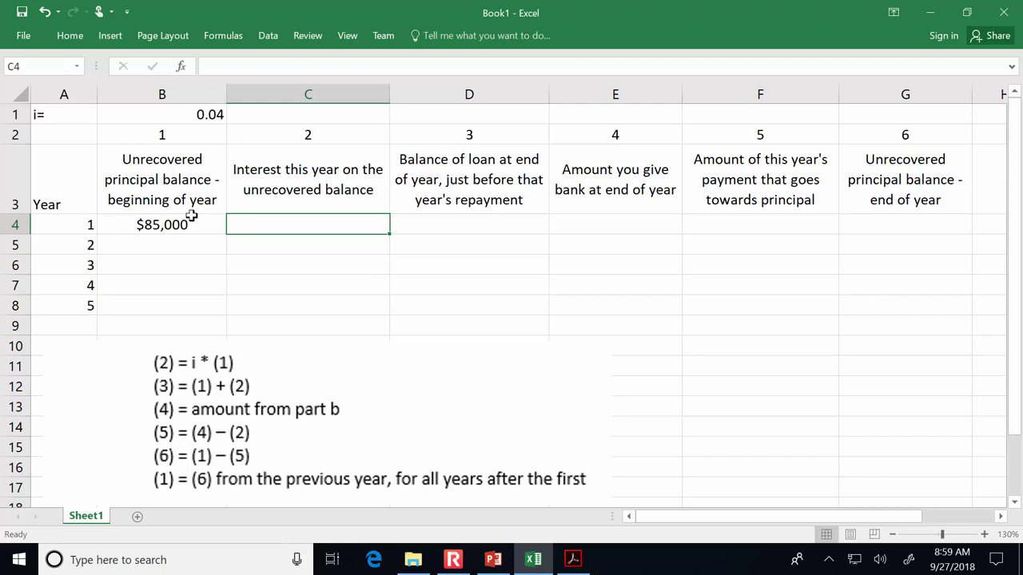
text(=)
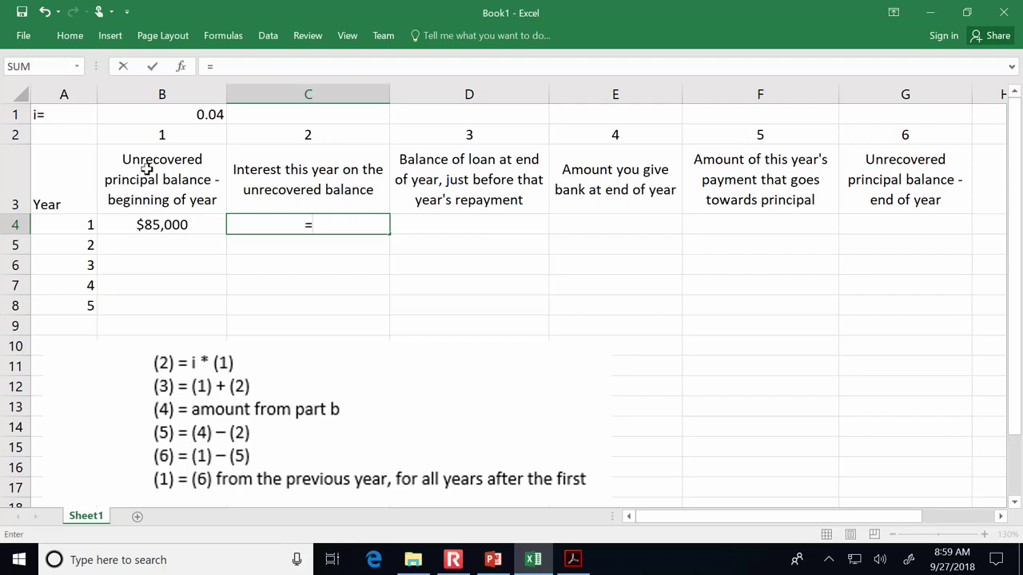
click(159, 117)
key(F4)
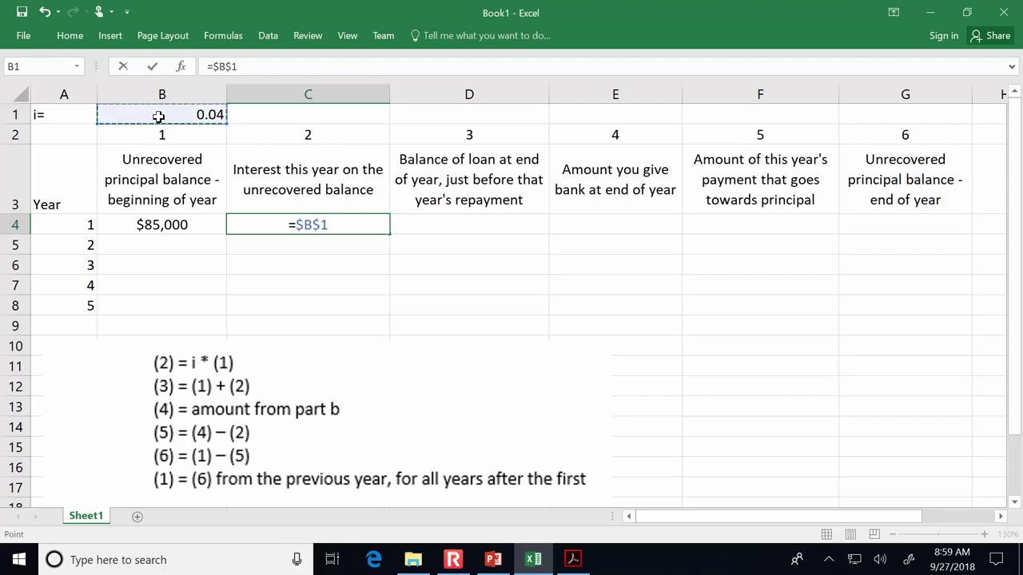
text(*)
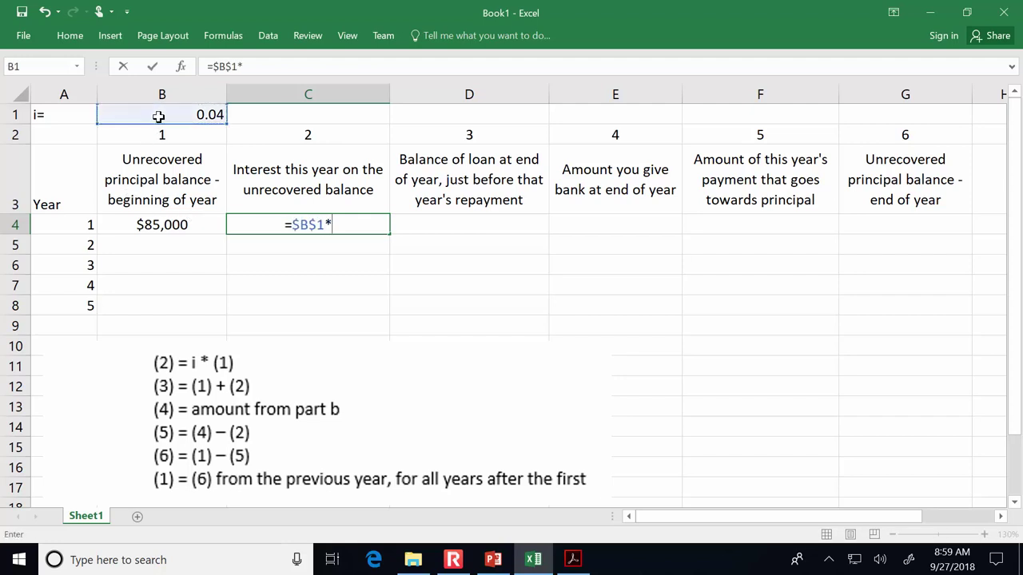
click(152, 225)
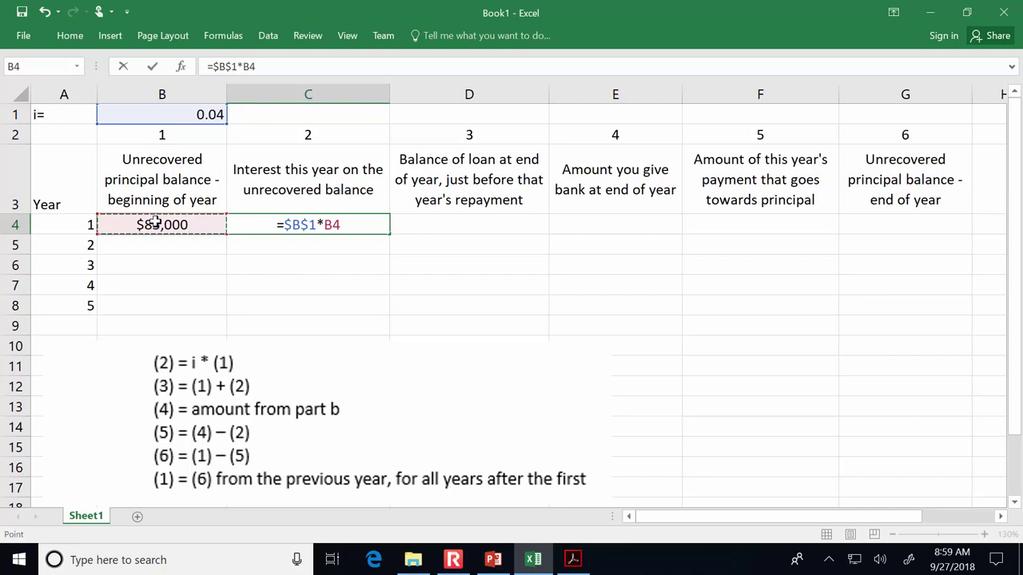
key(Return)
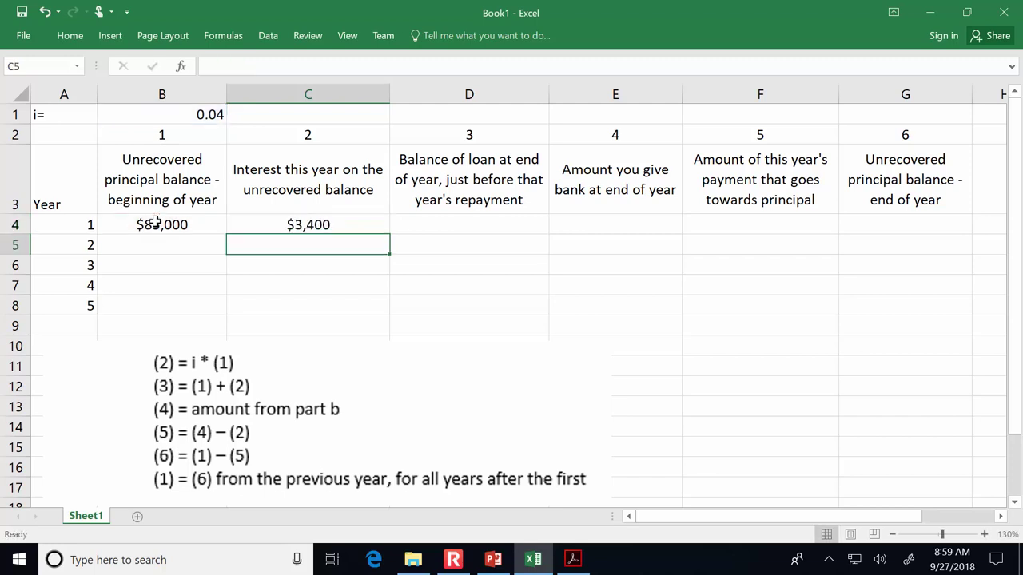
Calculate the year 1 loan balance just before repayment again in D4 with the formula =B4+C4
key(Right)
key(Up)
text(=)
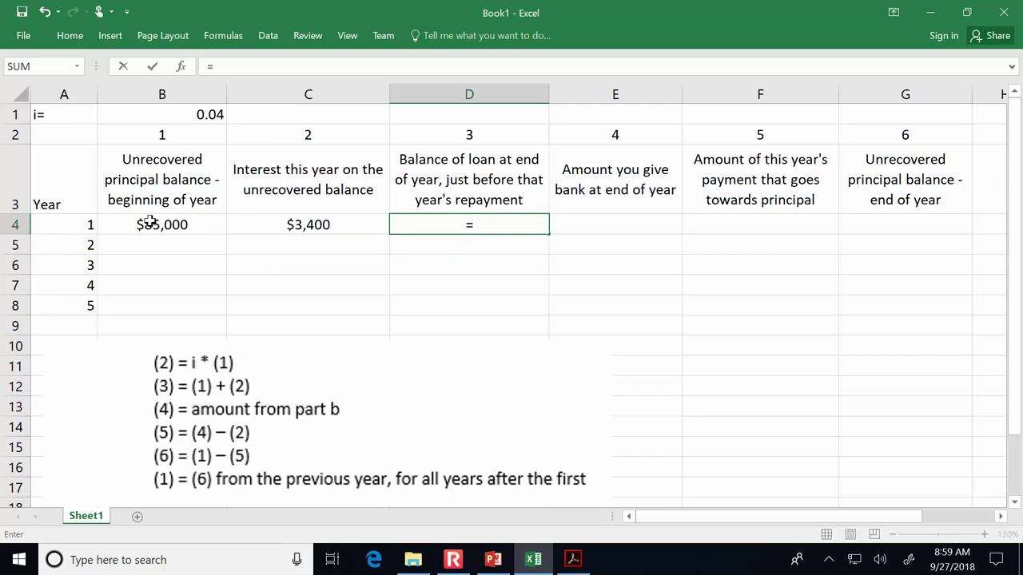
click(157, 224)
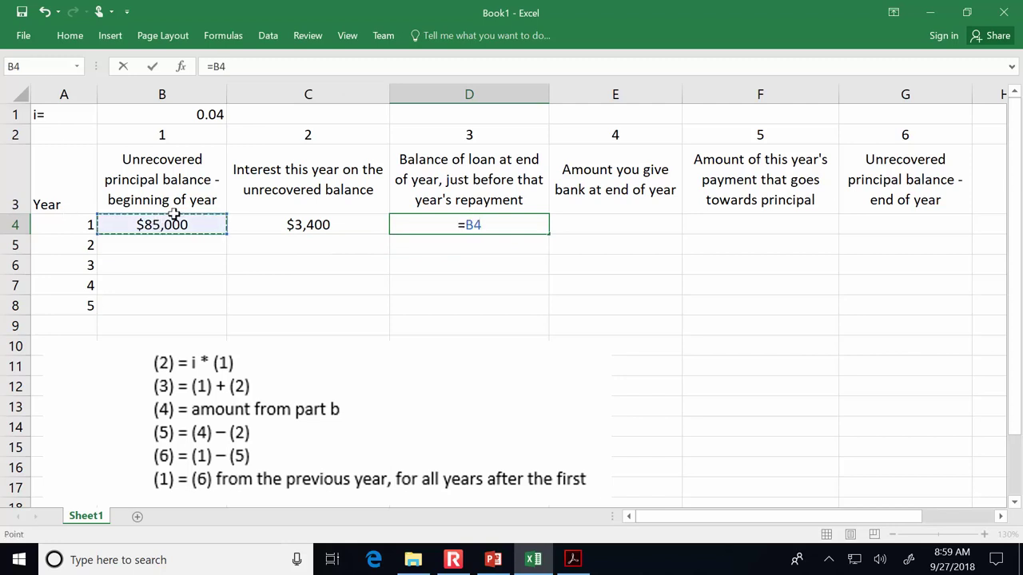
text(+)
click(370, 226)
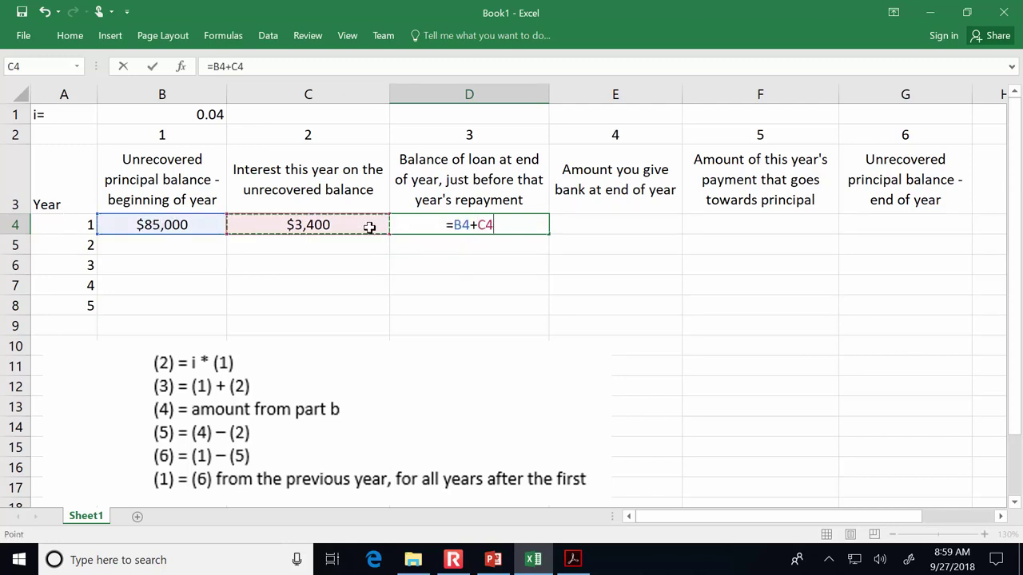
key(Return)
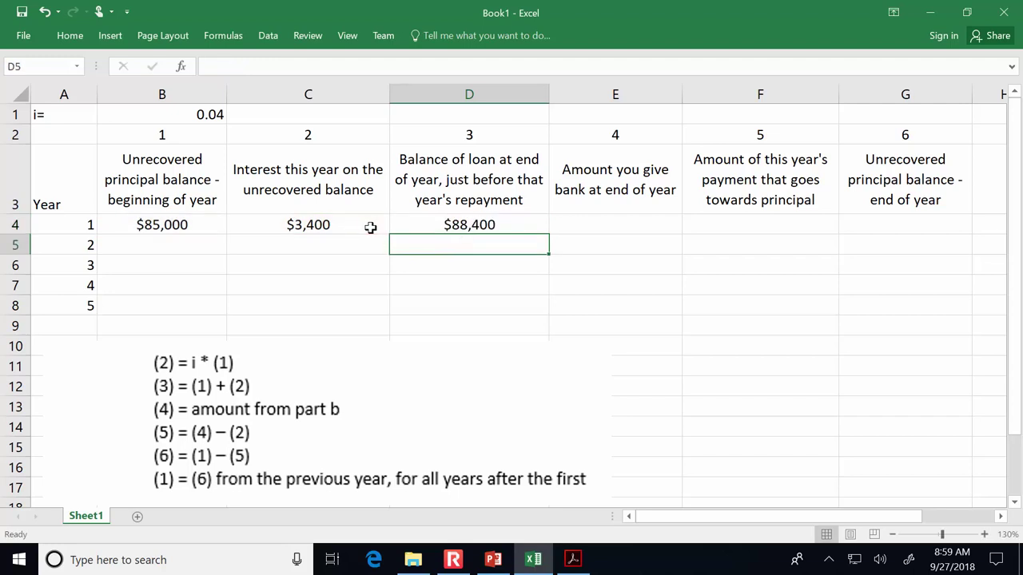
Enter 19093.55 in E4 as the year 1 bank payment and inspect the cell's stored value
click(495, 220)
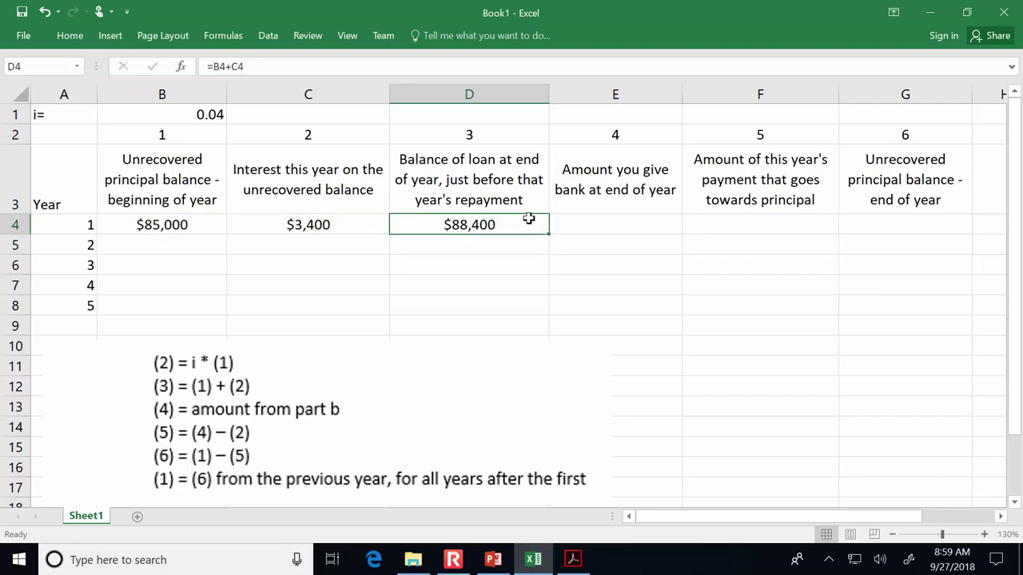
click(574, 219)
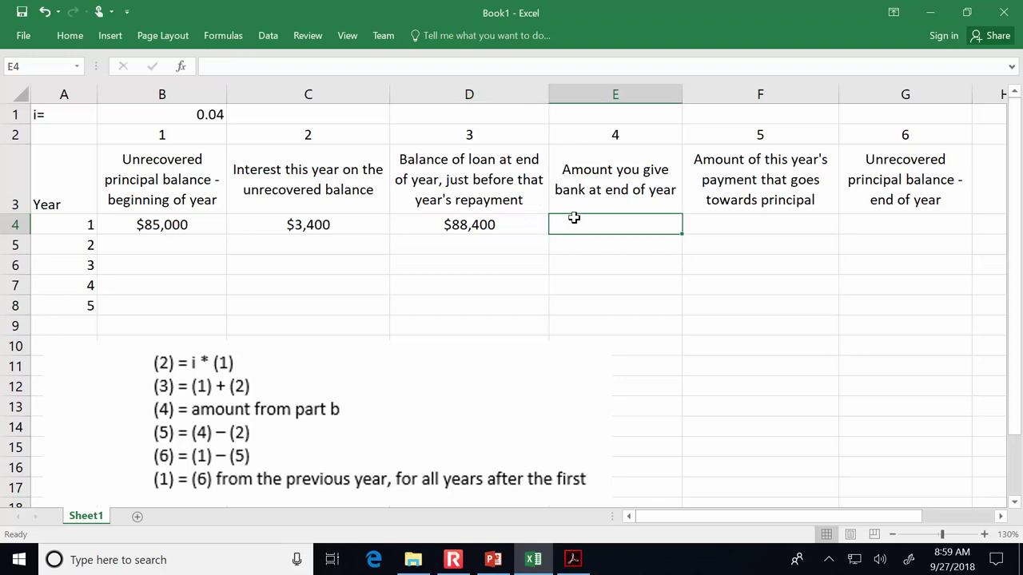
text(19)
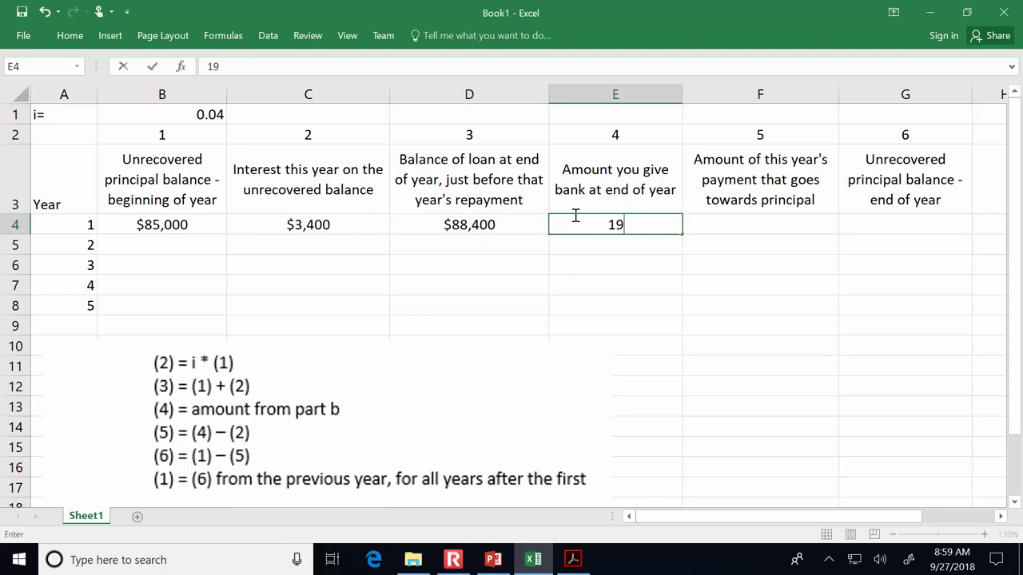
text(093.55)
key(Return)
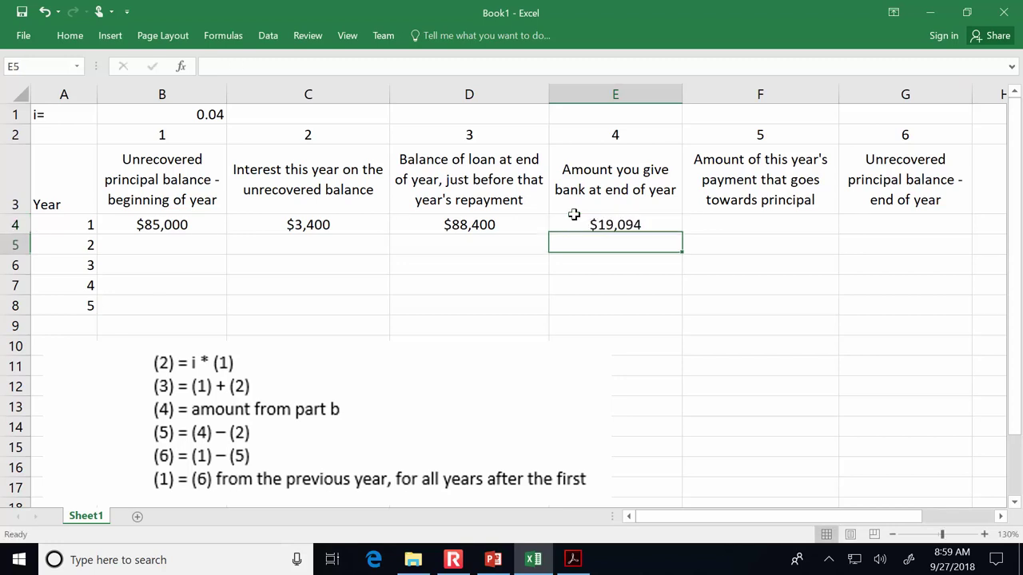
click(594, 221)
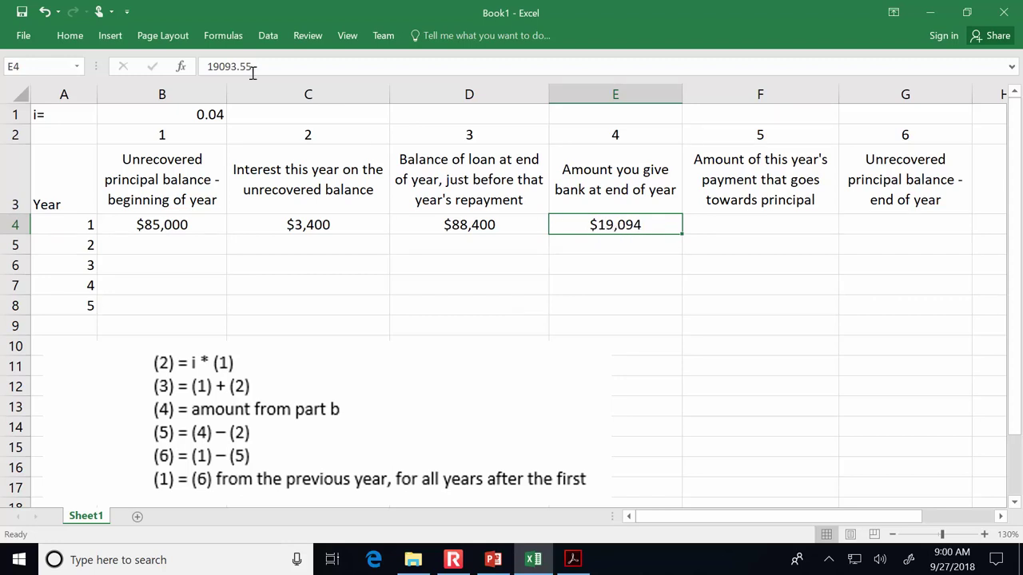
click(576, 276)
click(605, 225)
Calculate year 1's payment amount going towards principal in F4 with the formula =E4-C4
click(765, 225)
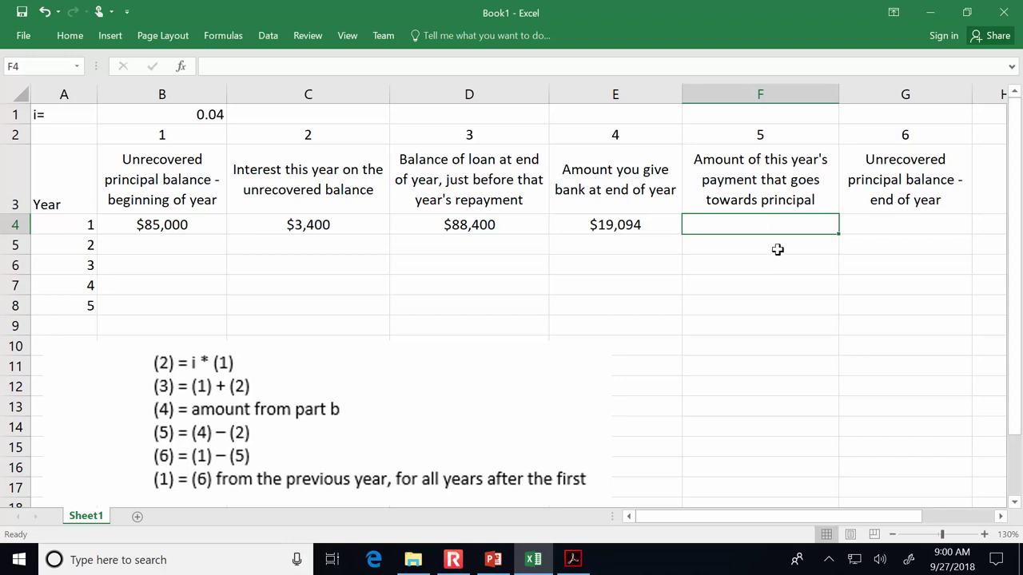
text(=)
click(668, 225)
text(-)
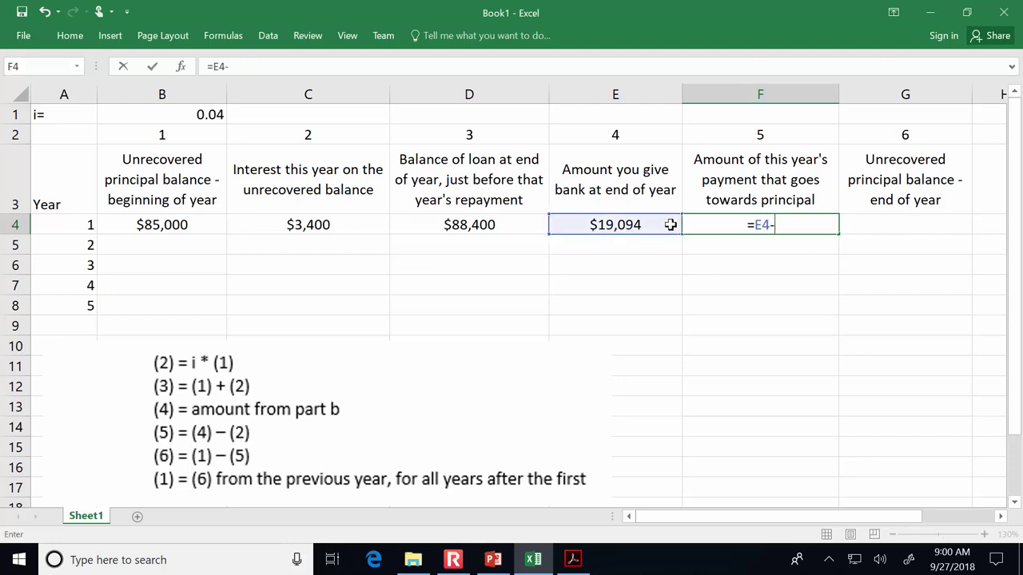
click(342, 224)
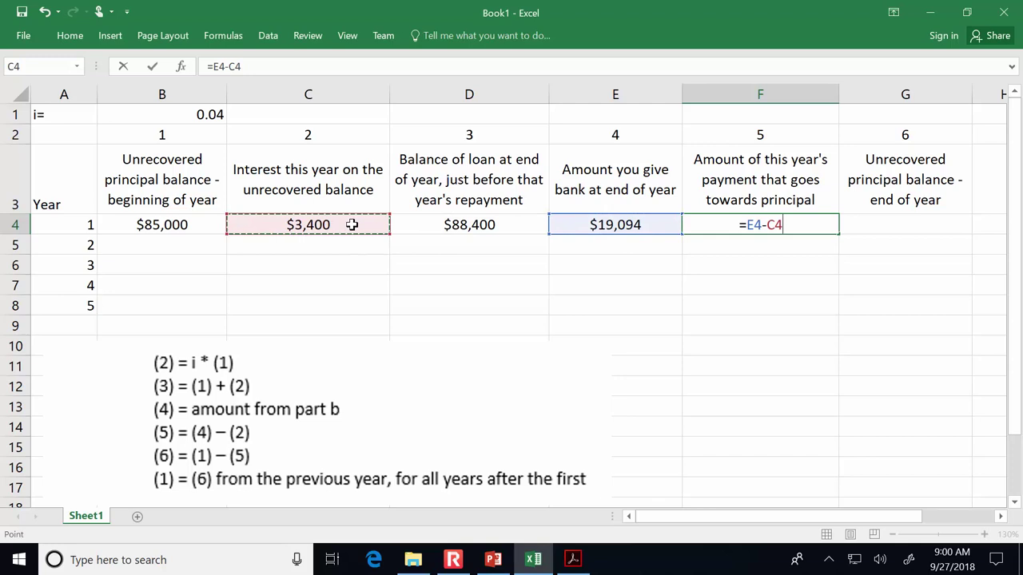
key(Return)
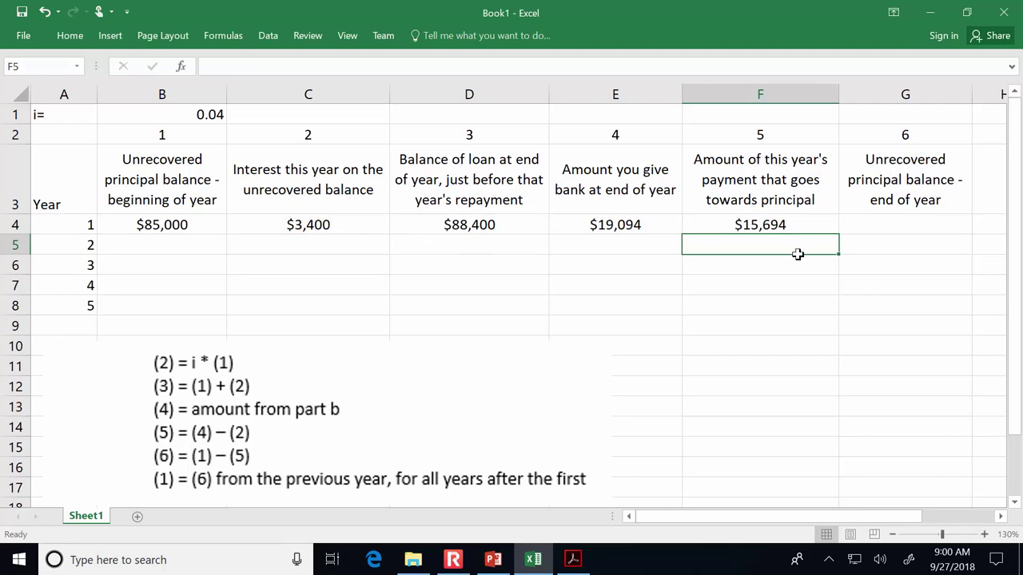
Calculate year 1's ending unrecovered principal balance in G4 with the formula =B4-F4 and review the row's formulas
click(883, 223)
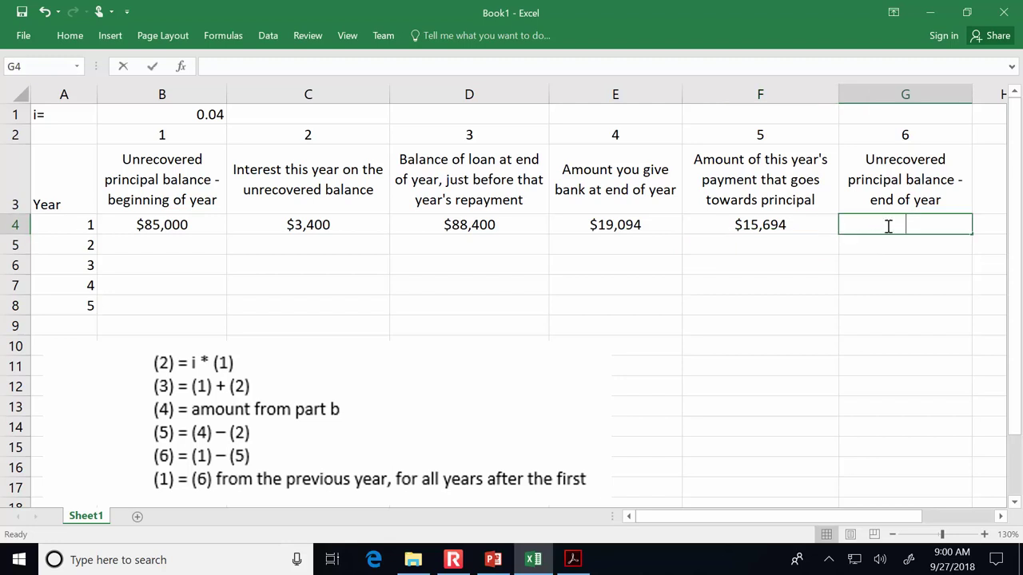
text(=)
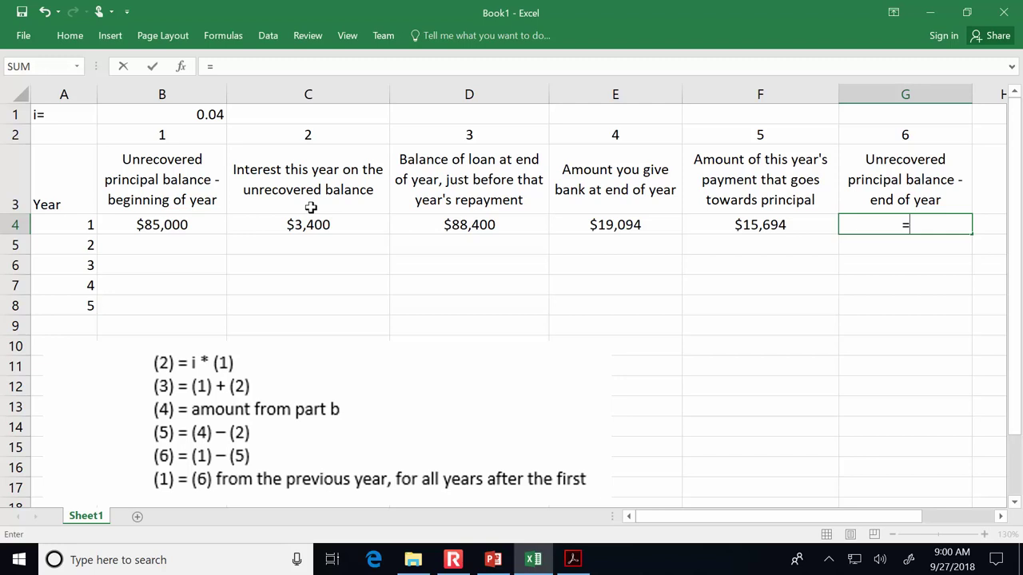
click(176, 227)
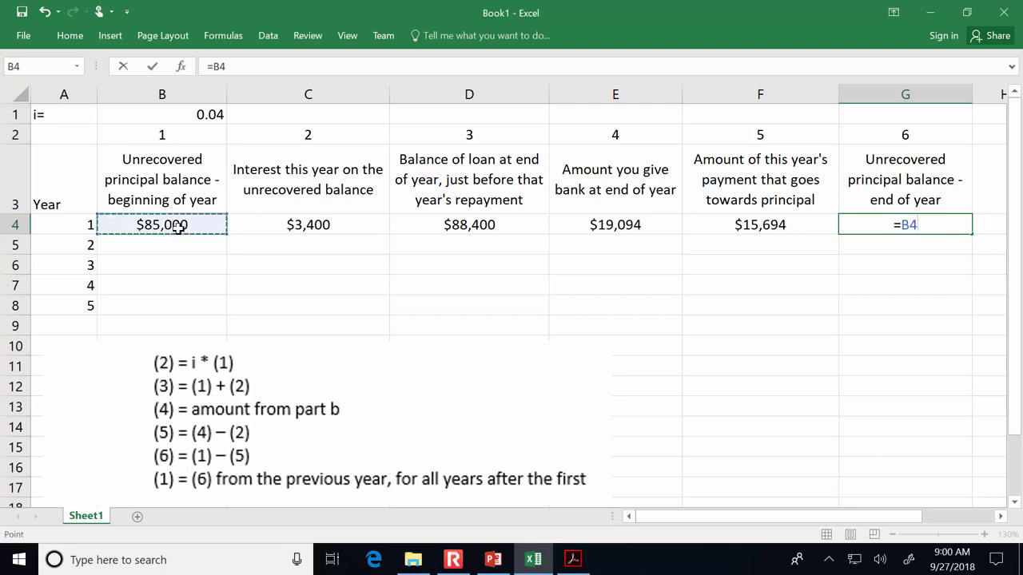
text(-)
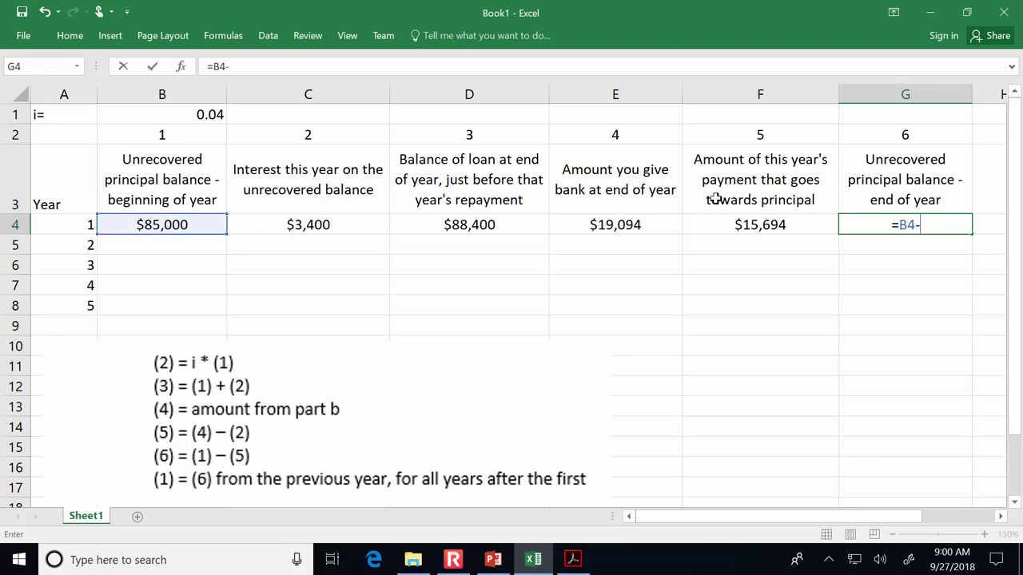
click(761, 226)
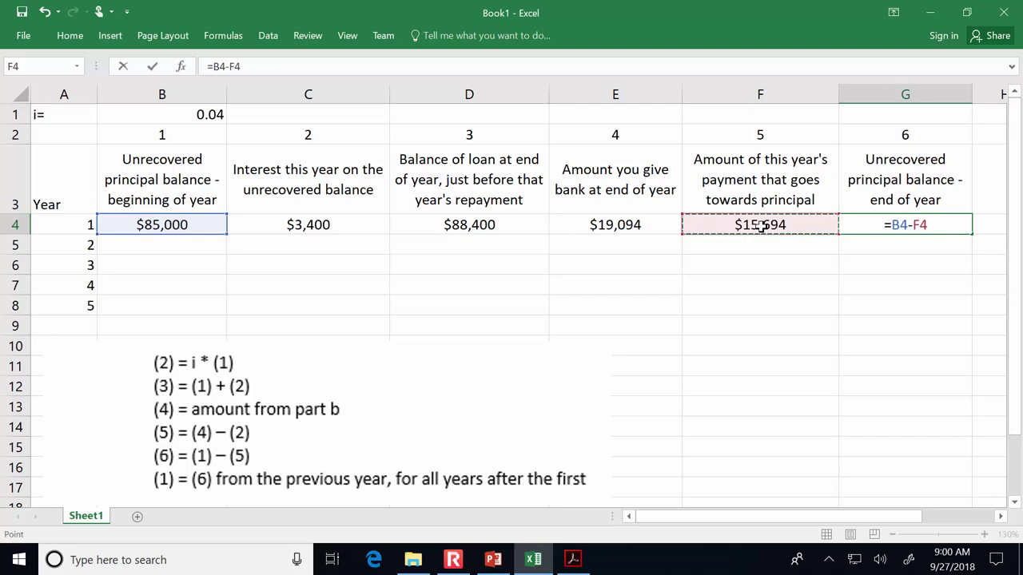
key(Return)
click(916, 224)
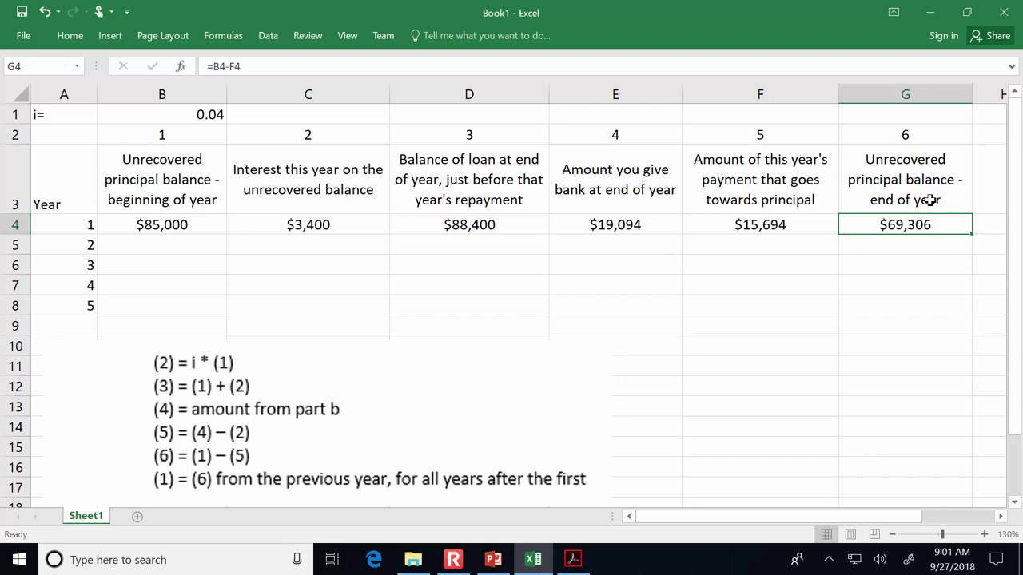
click(625, 227)
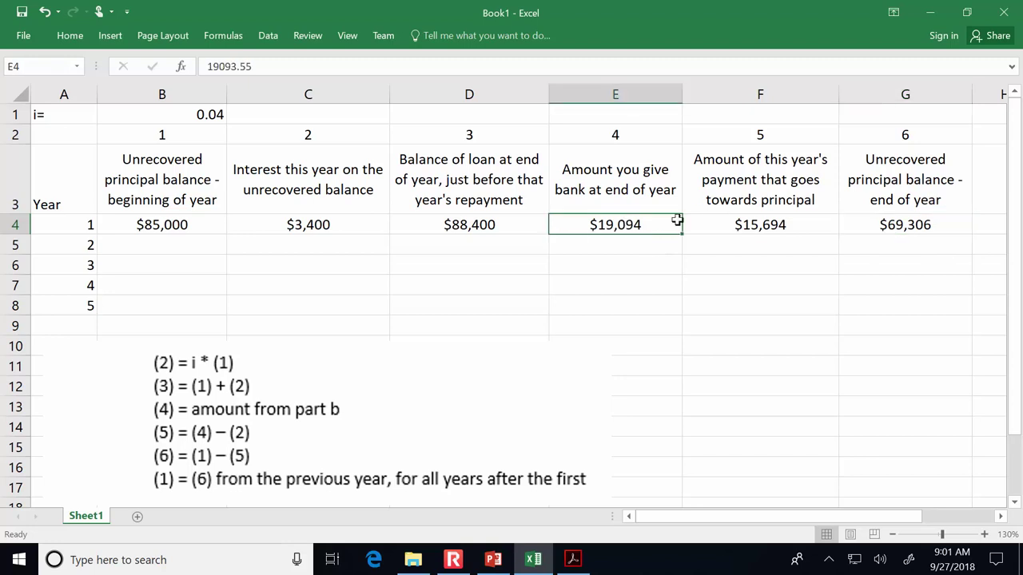
click(339, 222)
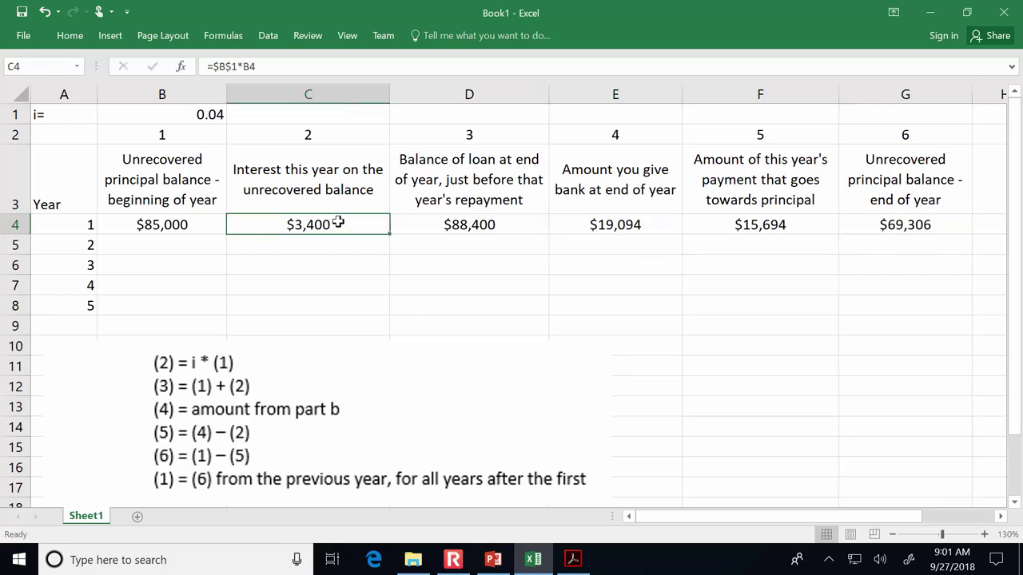
click(887, 225)
Carry year 1's ending balance into year 2's beginning balance by entering =G4 in B5
click(167, 244)
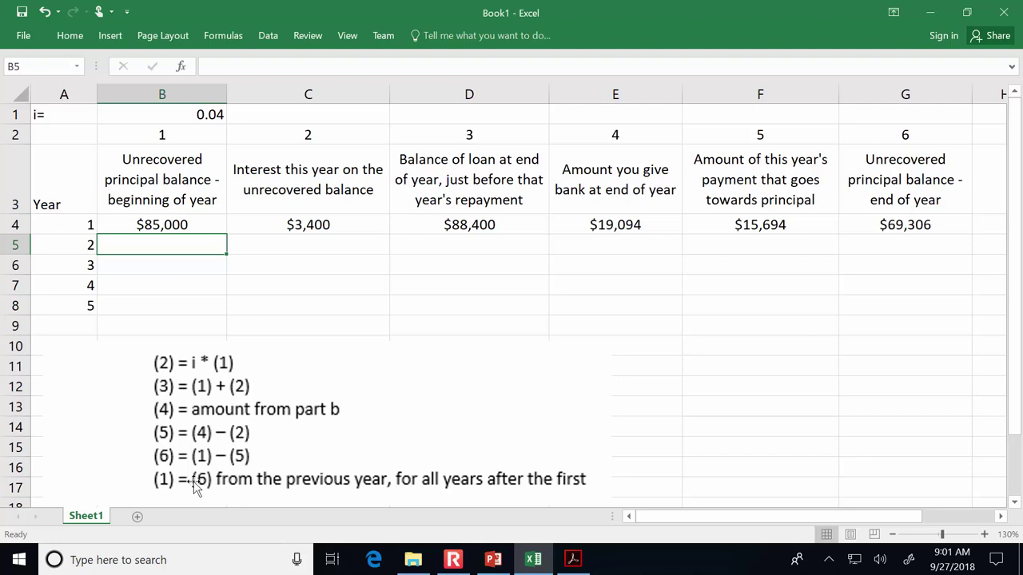
text(=)
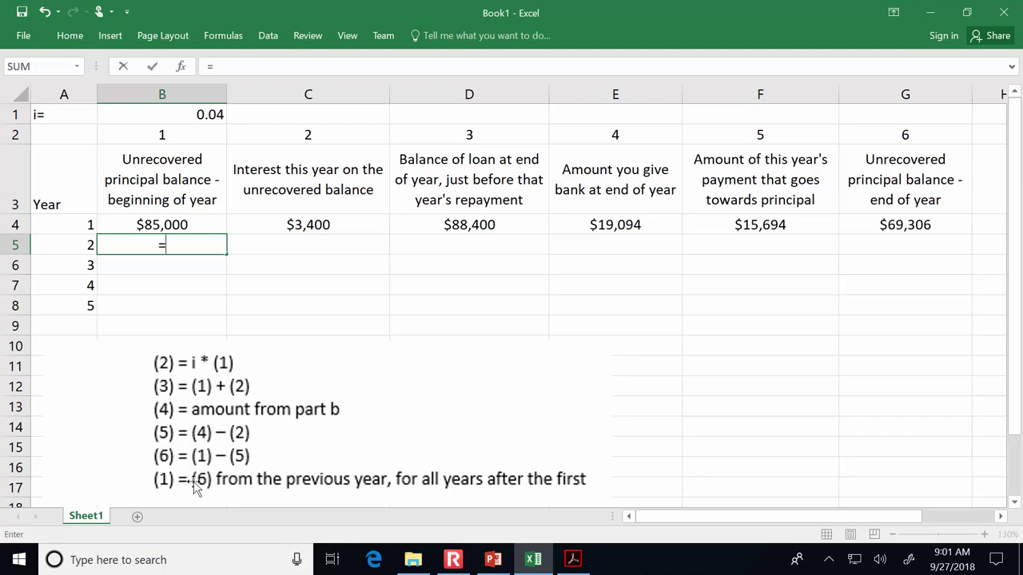
click(943, 224)
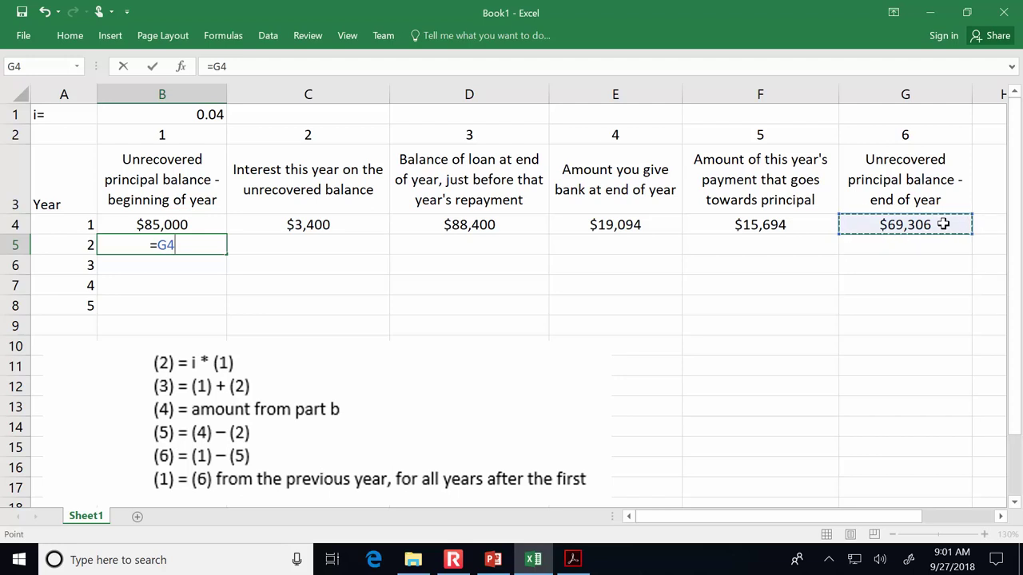
key(Return)
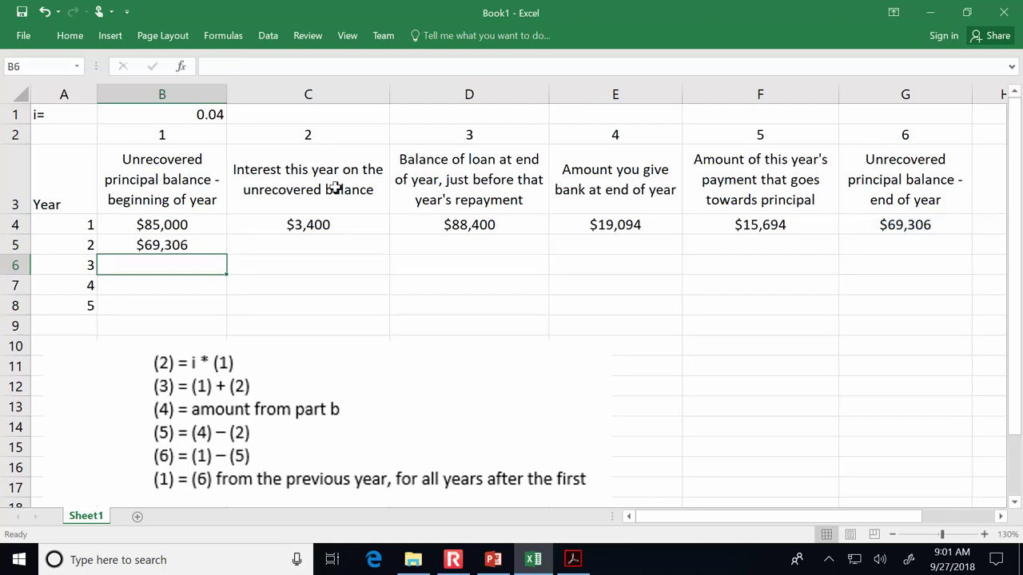
Fill the year 1 formulas in C4:G4 down to row 5, and extend the year 2 row B5:G5 through row 8
drag(373, 221, 906, 232)
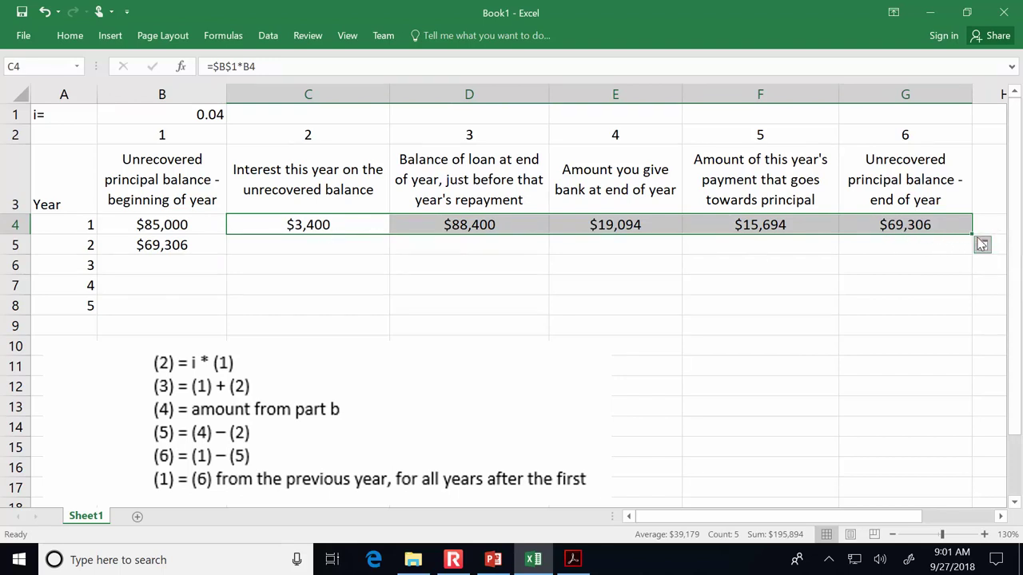
drag(972, 234, 975, 248)
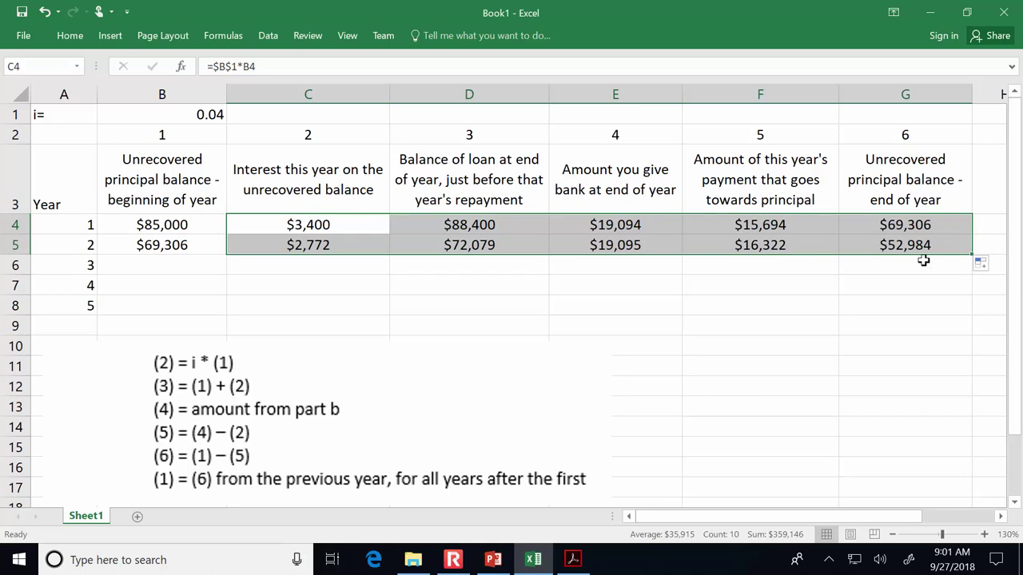
click(796, 290)
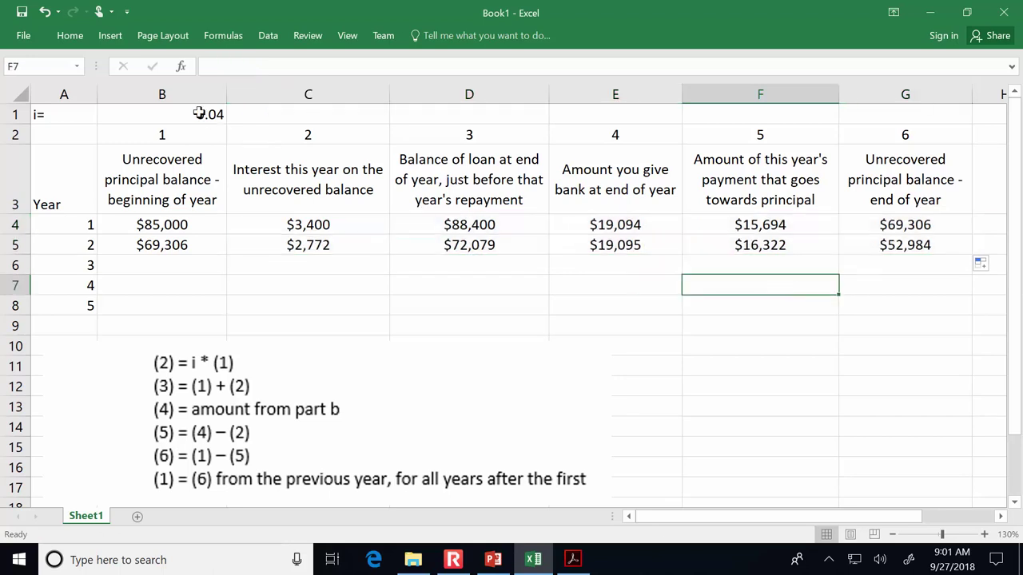
drag(182, 247, 865, 246)
drag(974, 257, 965, 310)
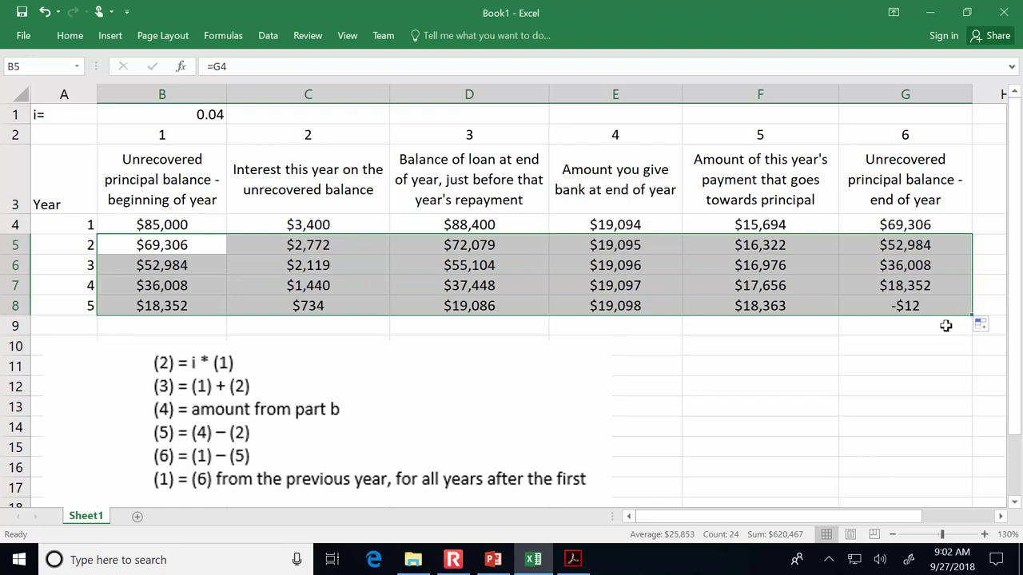
Compare the year 1 and 2 bank payments and copy the constant 19093.55 from E4 down through E8
click(616, 244)
click(637, 228)
click(644, 245)
click(643, 225)
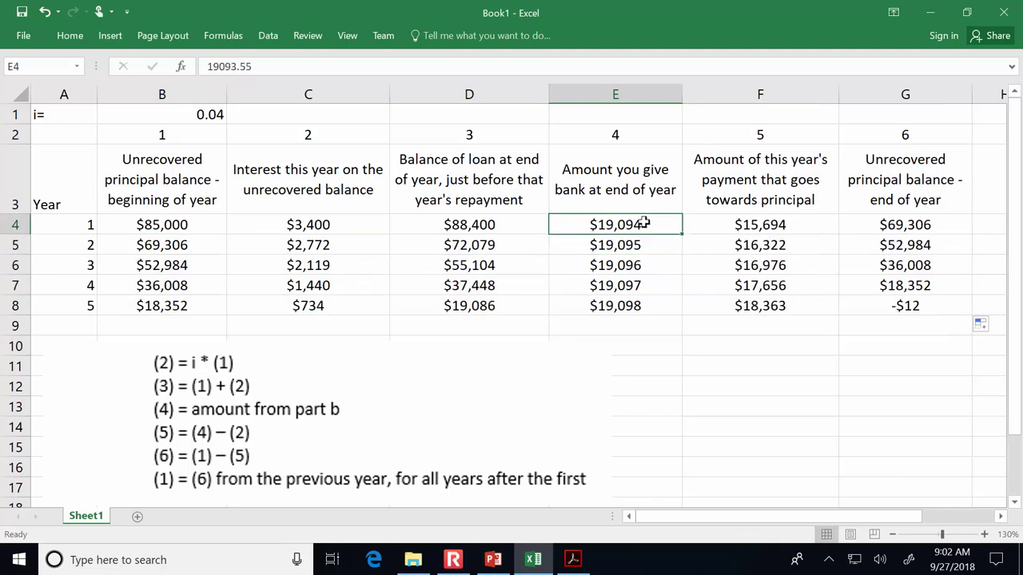
click(648, 236)
click(655, 227)
drag(681, 237, 667, 310)
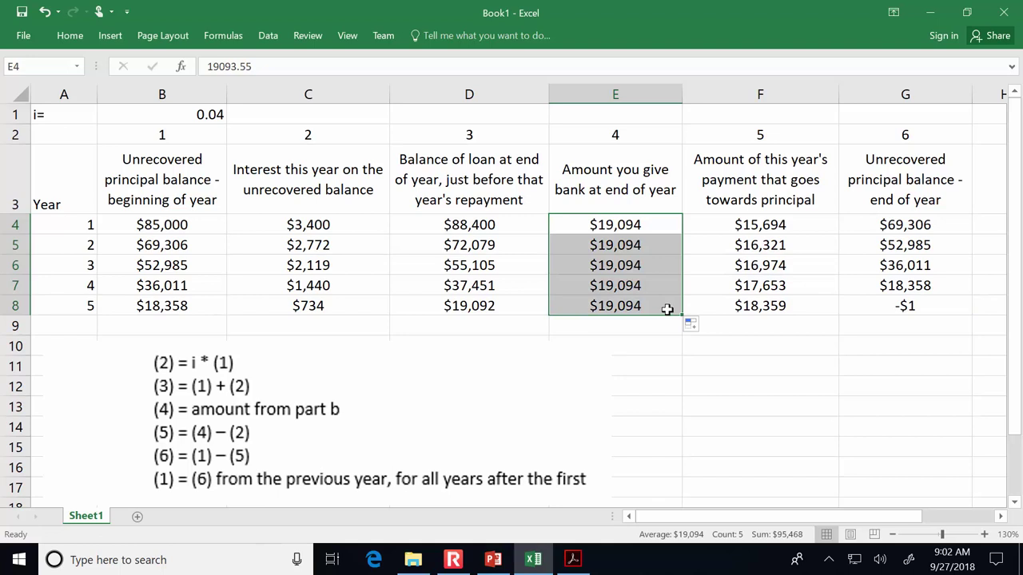
Inspect the year 5 ending balance formula in G8 and the stored payment value in E4
click(931, 308)
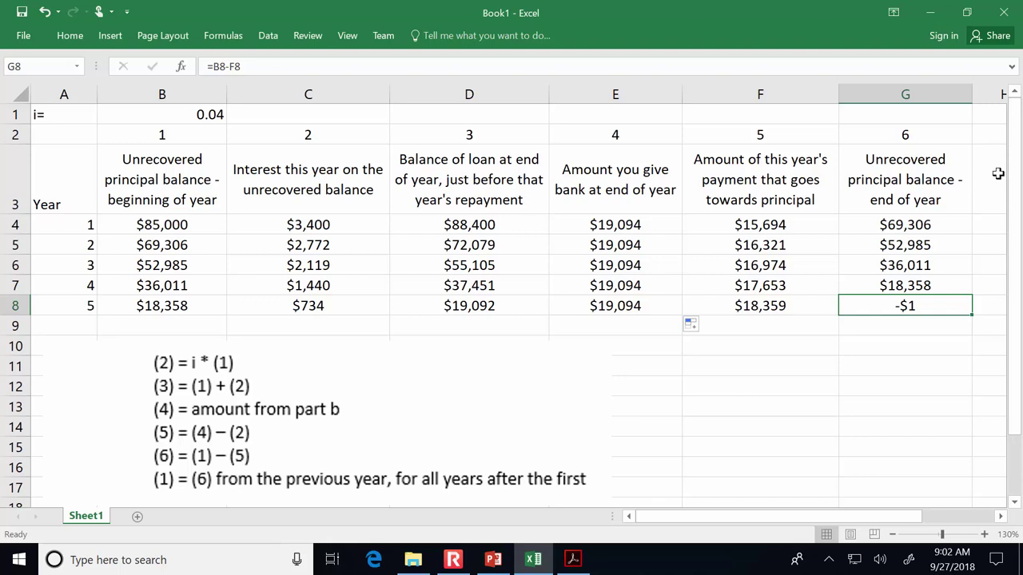
click(619, 217)
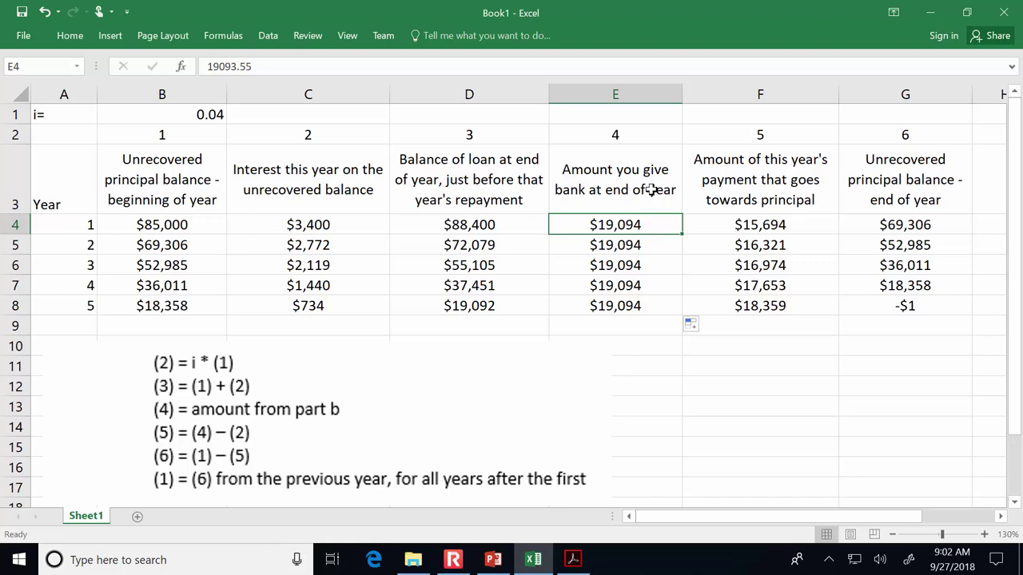
click(935, 303)
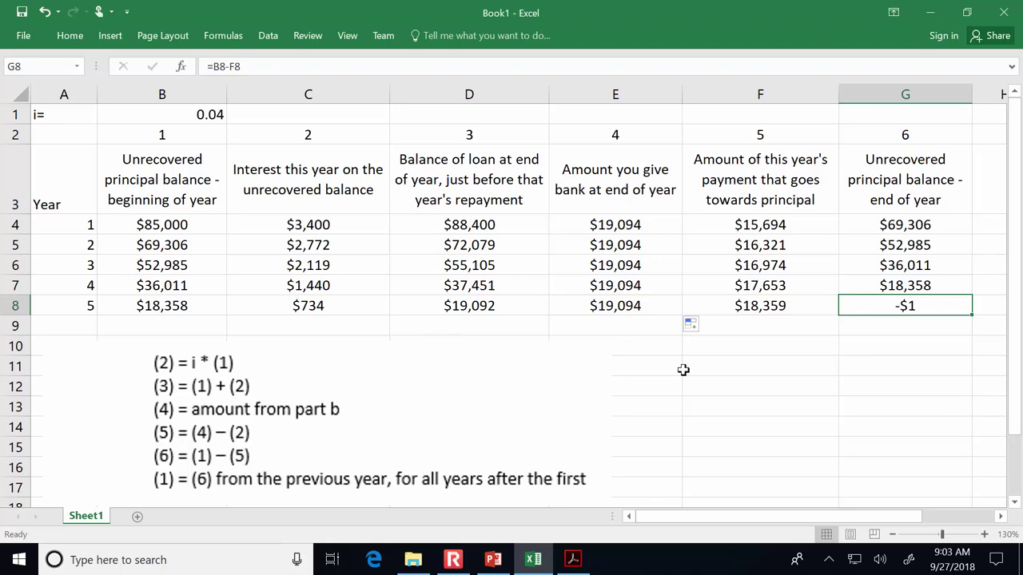
Switch to the ICE 12 answer key PDF in Acrobat Reader and show page 2's balance diagram with the tools pane hidden
key(alt+Tab)
scroll(689, 414, down, 20)
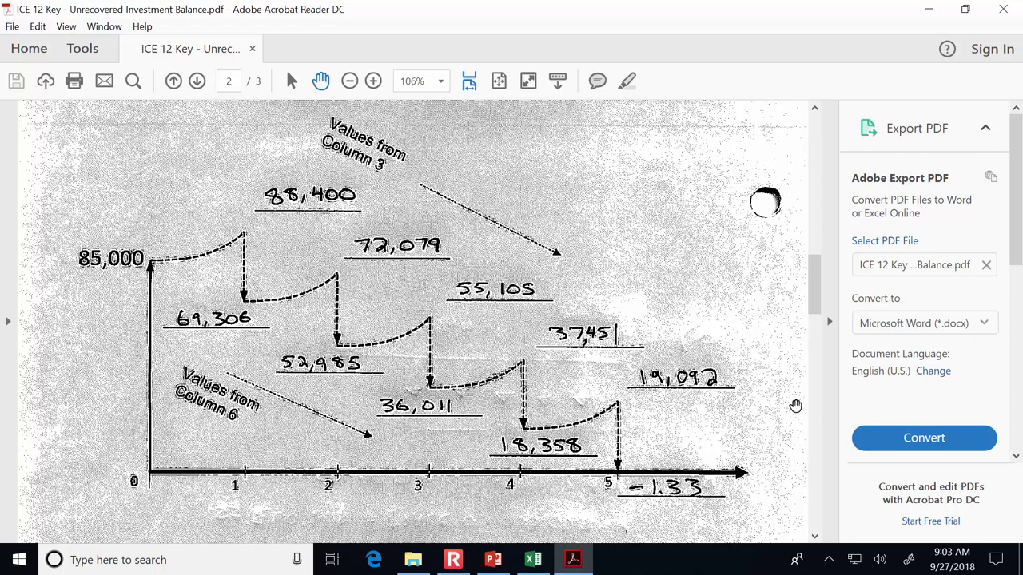
key(shift+F4)
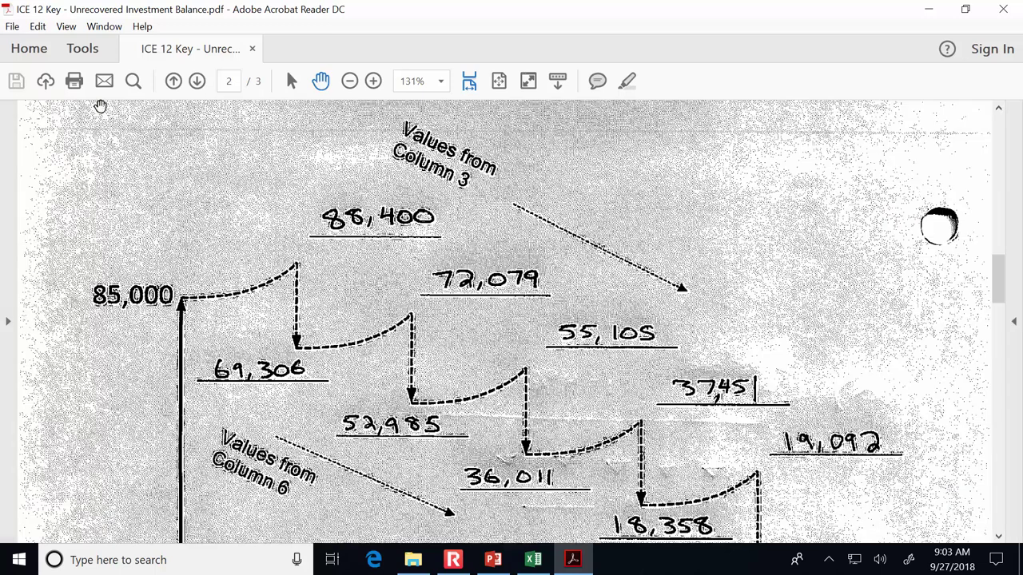